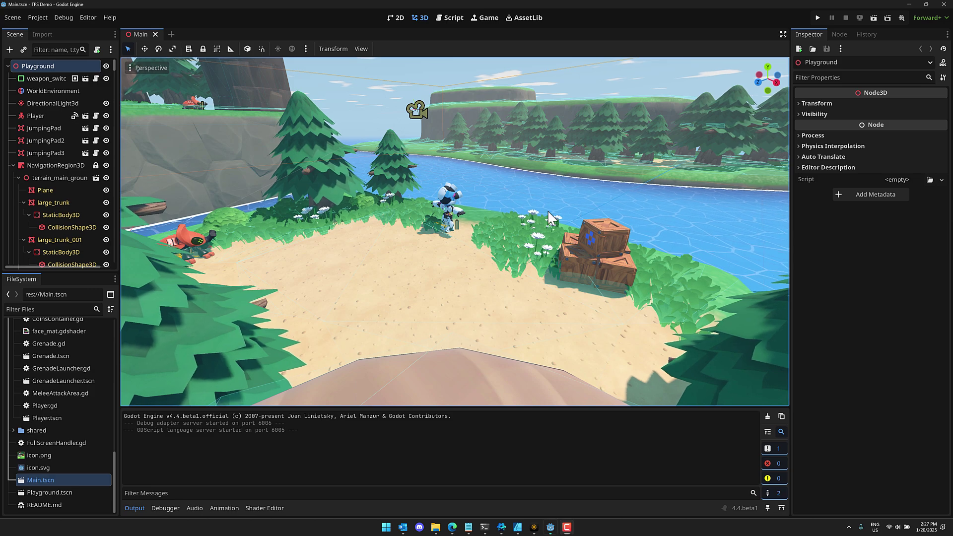
Locate the script-ide plugin folder inside addons in the project files
{"action": "right_click_drag", "start_coordinate": [547, 210], "coordinate": [488, 216]}
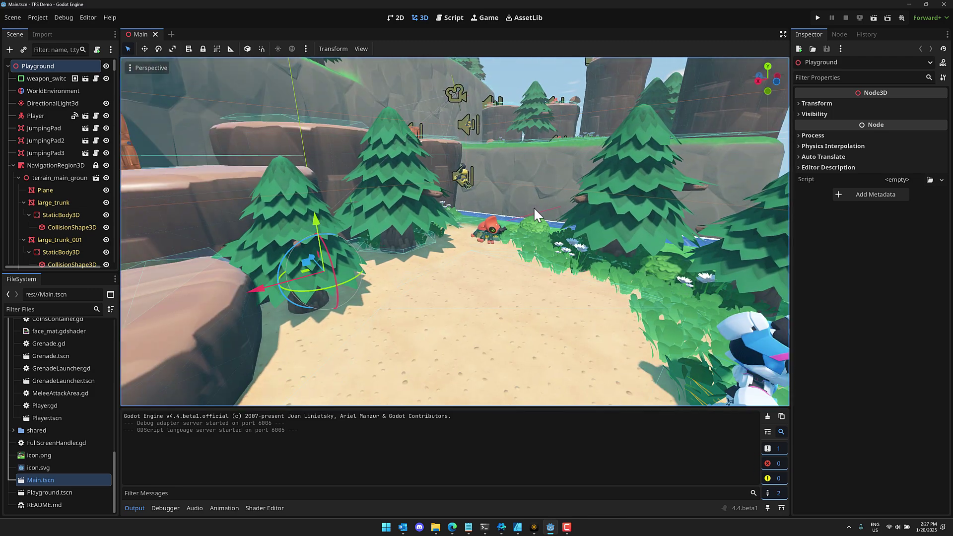
{"action": "scroll", "coordinate": [56, 346], "scroll_direction": "up", "scroll_amount": 10}
{"action": "left_click", "coordinate": [31, 350]}
{"action": "left_click", "coordinate": [13, 350]}
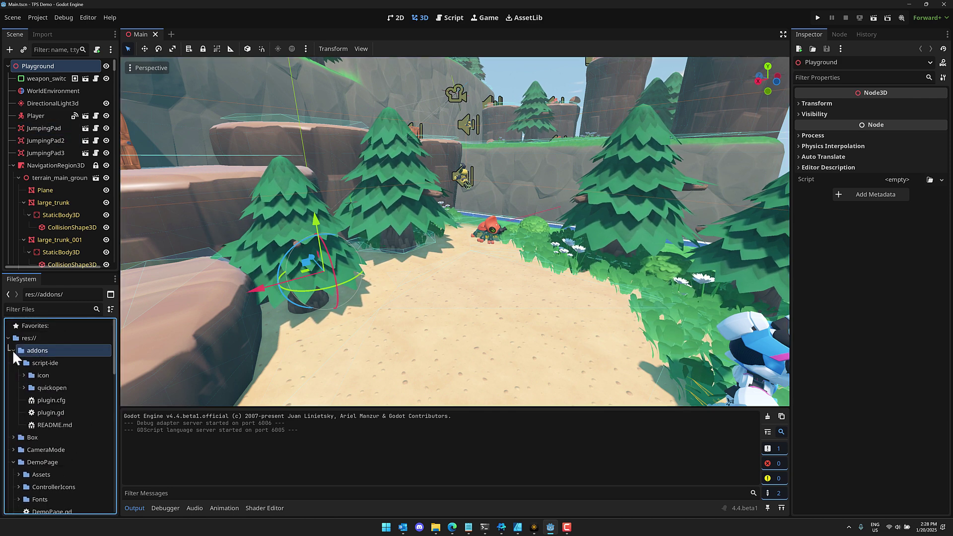
{"action": "left_click", "coordinate": [54, 363]}
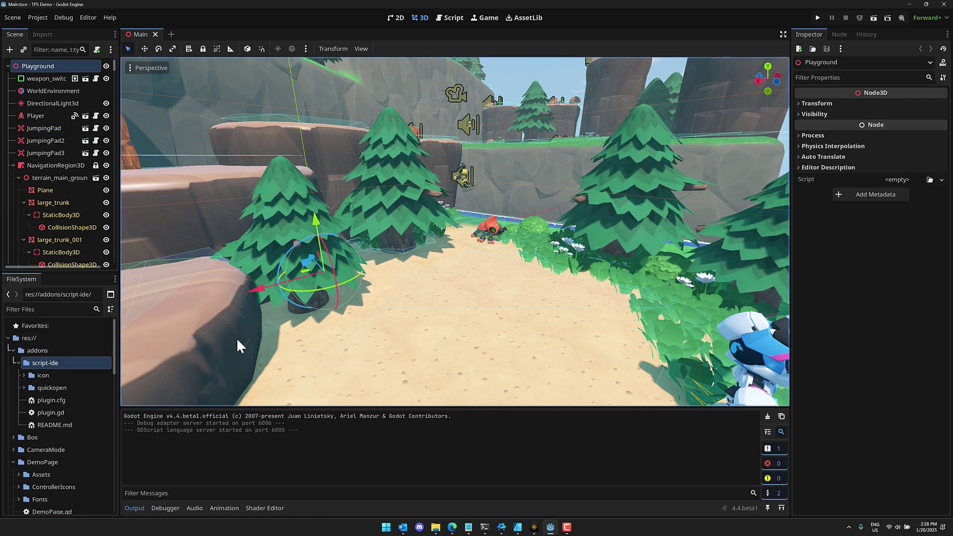
Search the asset library for "script" and view the details of the Script-IDE asset
{"action": "left_click", "coordinate": [526, 18]}
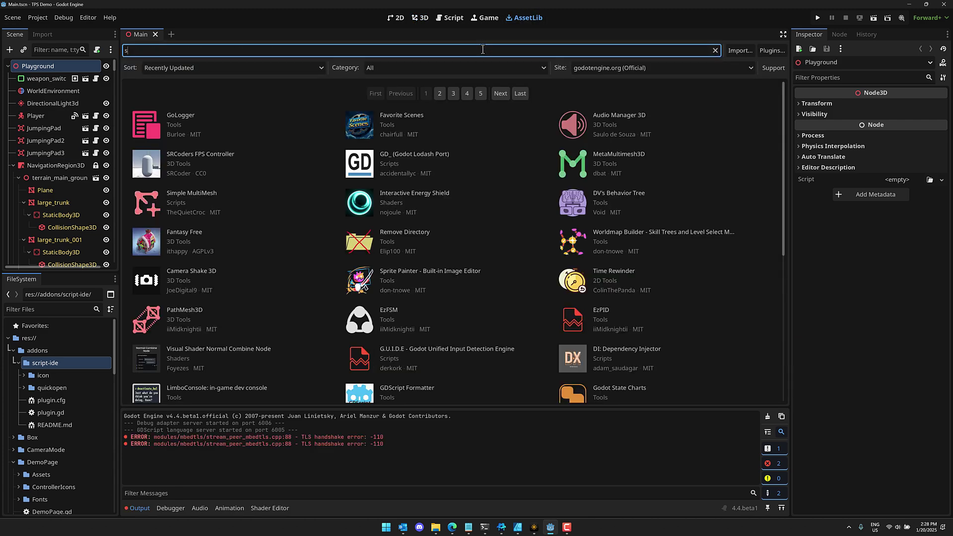
{"action": "type", "text": "script"}
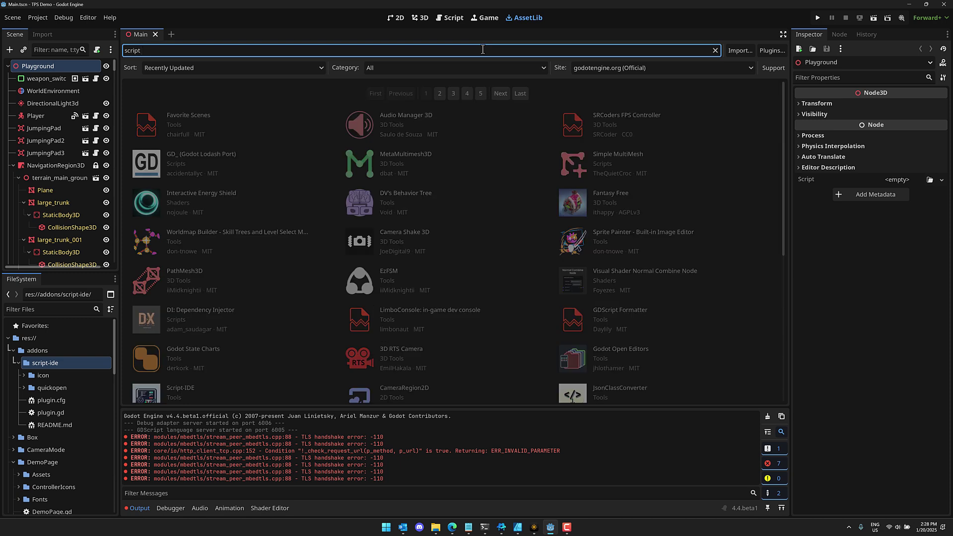
{"action": "type", "text": " ide"}
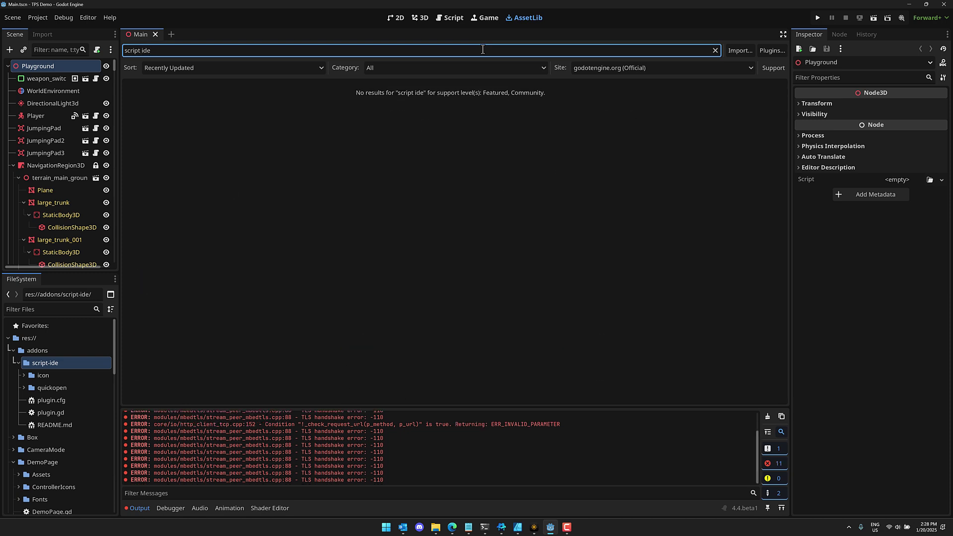
{"action": "key", "text": "BackSpace"}
{"action": "key", "text": "BackSpace"}
{"action": "key", "text": "BackSpace"}
{"action": "key", "text": "BackSpace"}
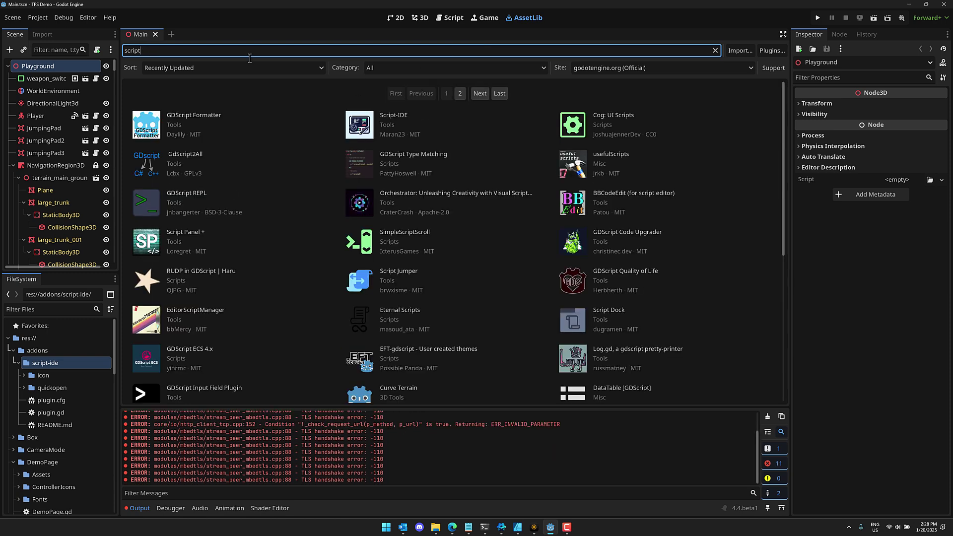
{"action": "left_click", "coordinate": [368, 124]}
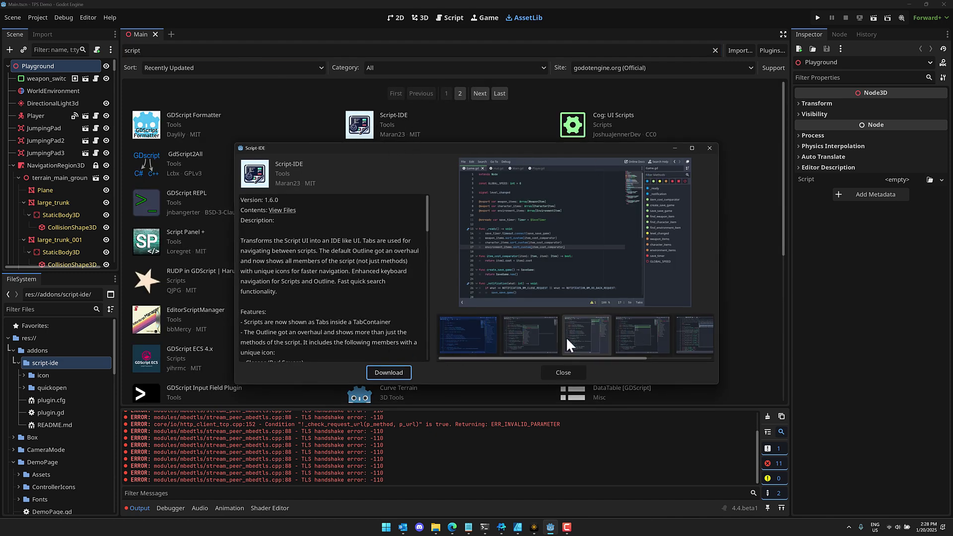
{"action": "left_click", "coordinate": [566, 373]}
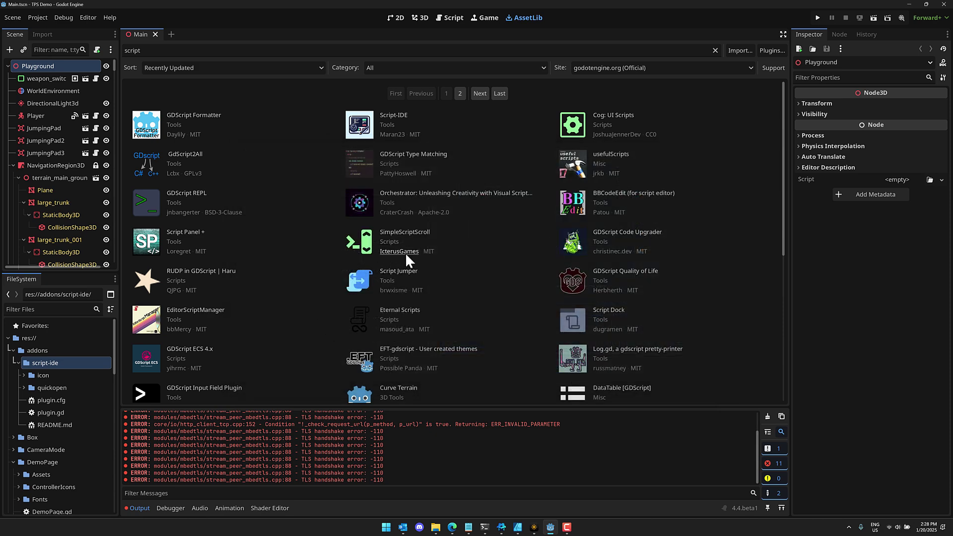
Check the installed plugins in the project settings
{"action": "left_click", "coordinate": [40, 15]}
{"action": "left_click", "coordinate": [47, 28]}
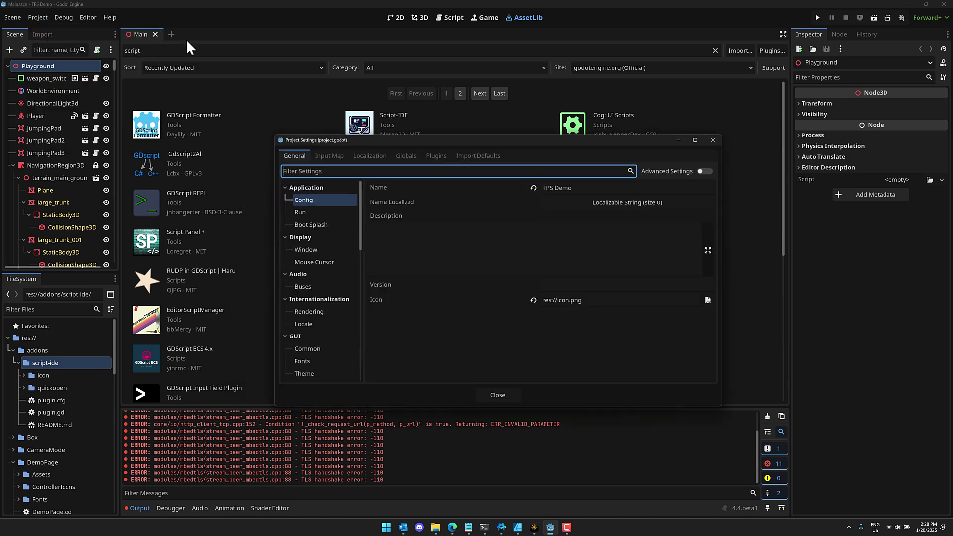
{"action": "left_click", "coordinate": [435, 156]}
{"action": "left_click", "coordinate": [712, 140]}
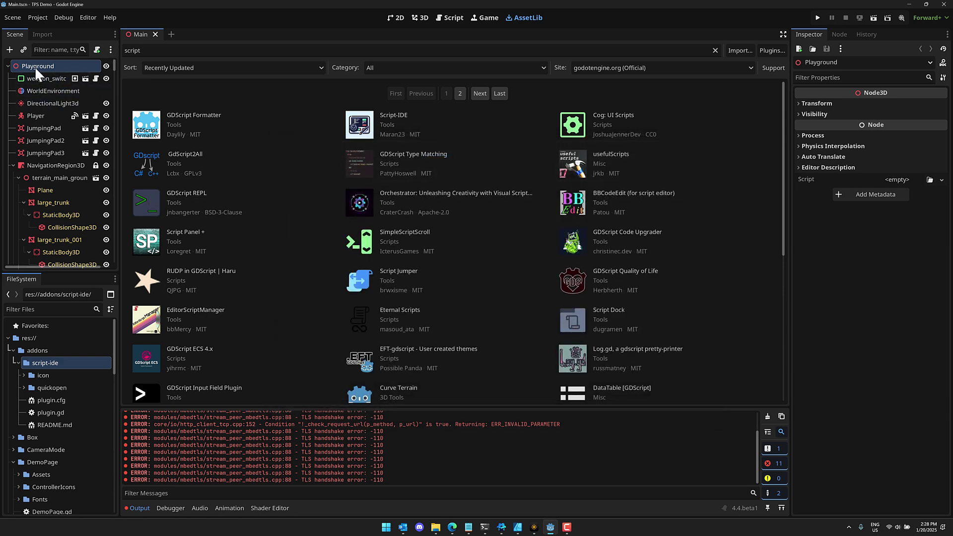
Open the script attached to the Player node and show its beginning
{"action": "left_click", "coordinate": [422, 18]}
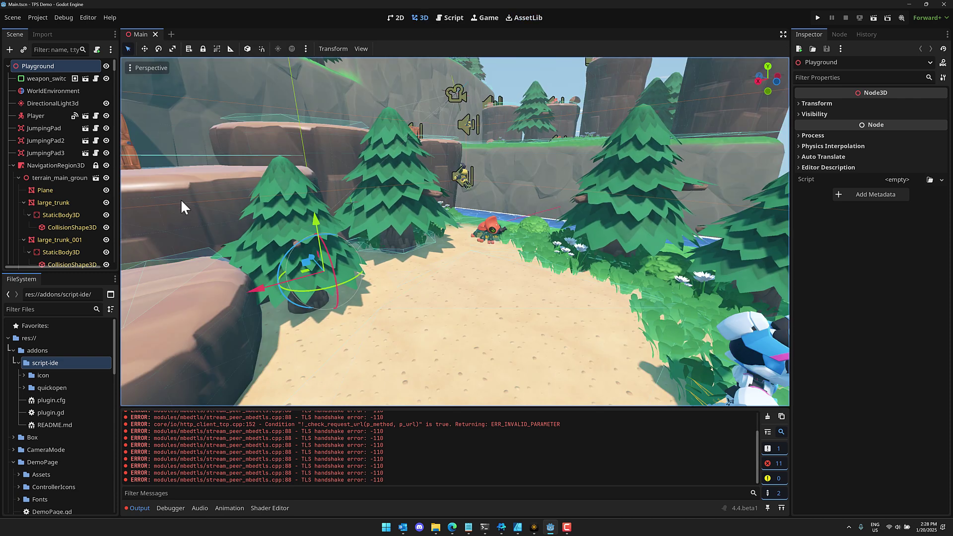
{"action": "left_click", "coordinate": [95, 117]}
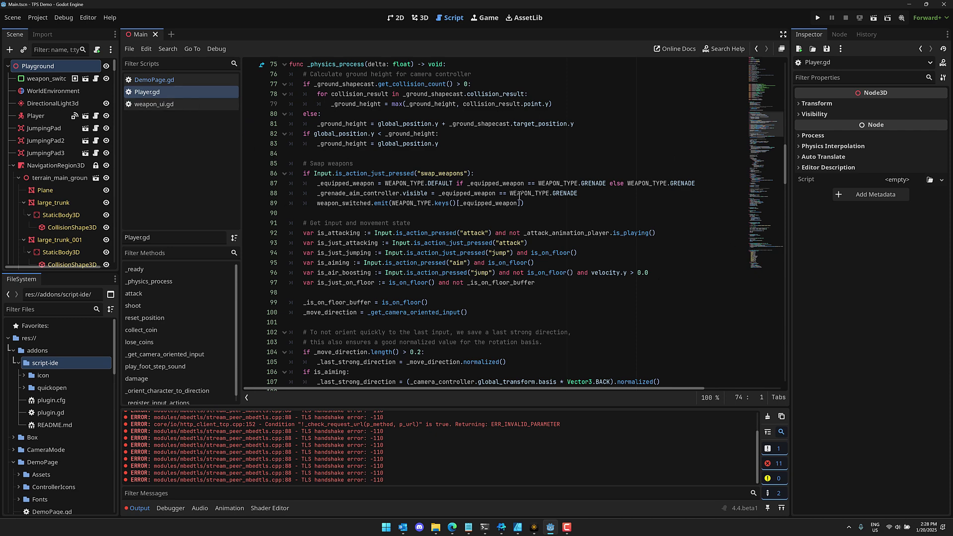
{"action": "scroll", "coordinate": [454, 237], "scroll_direction": "up", "scroll_amount": 20}
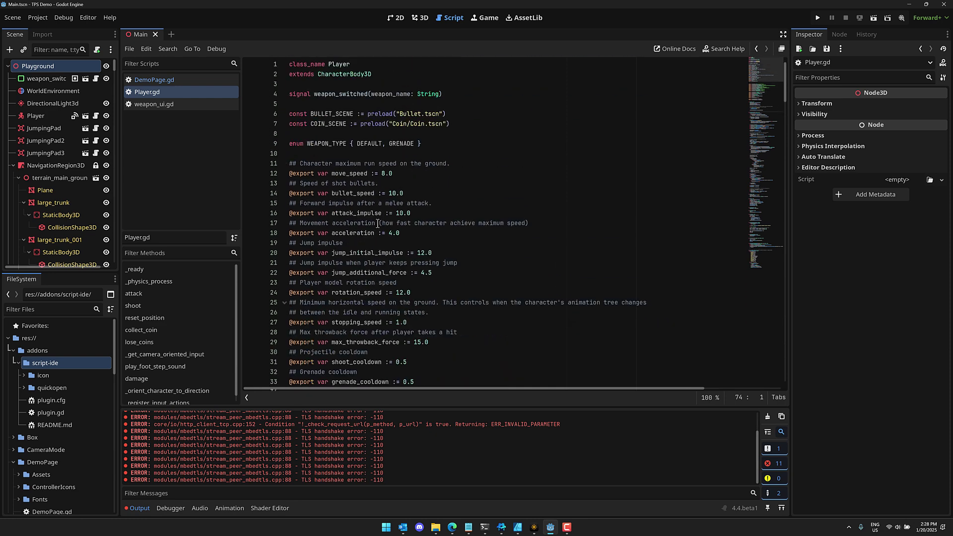
Enable the Script-IDE plugin in the project settings
{"action": "left_click", "coordinate": [37, 17]}
{"action": "left_click", "coordinate": [45, 29]}
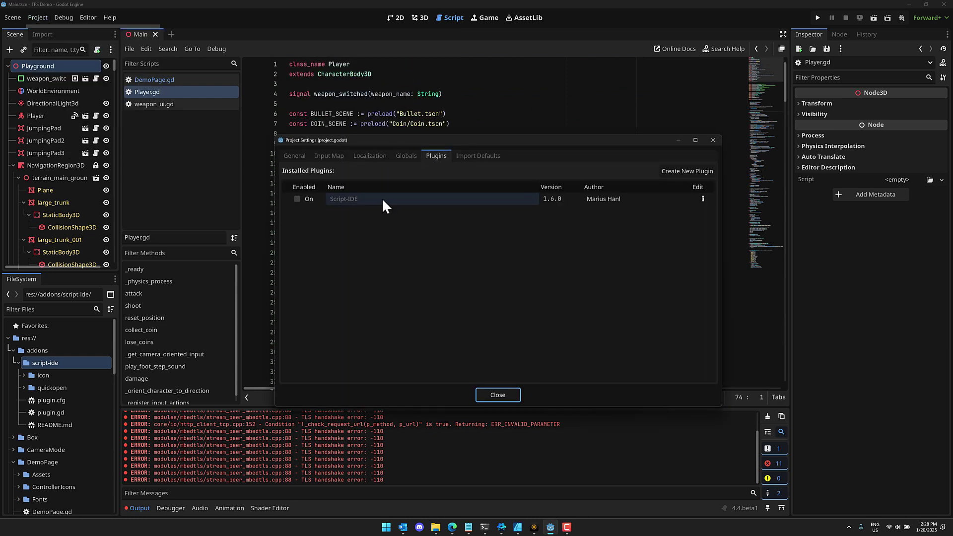
{"action": "left_click", "coordinate": [297, 198]}
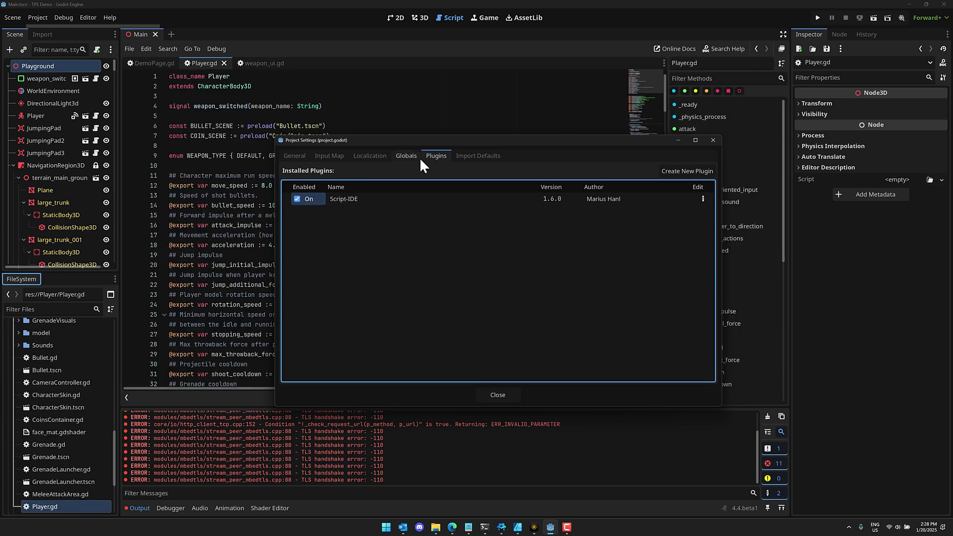
Move the project settings aside and turn Script-IDE off and on again to compare the script editor layouts
{"action": "left_click_drag", "start_coordinate": [437, 141], "coordinate": [606, 198]}
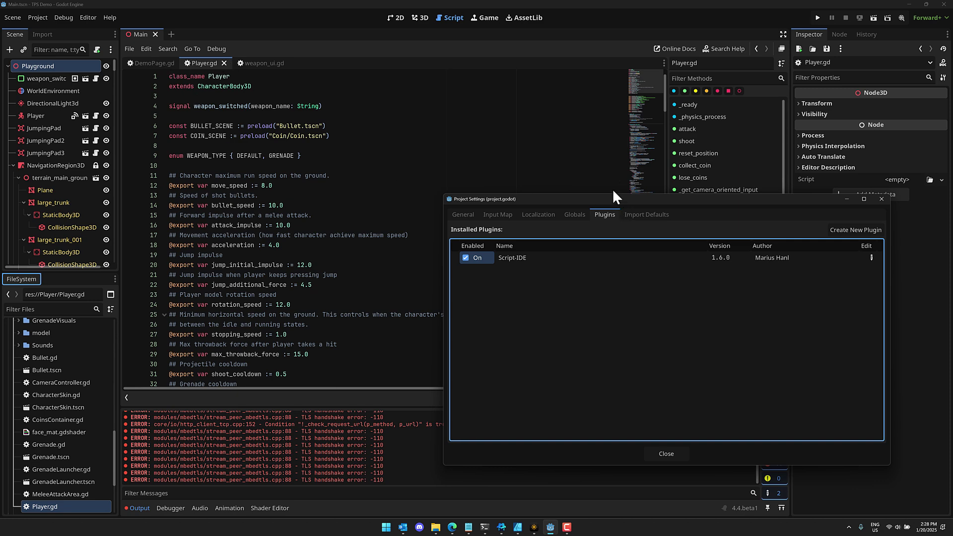
{"action": "left_click_drag", "start_coordinate": [613, 193], "coordinate": [393, 169]}
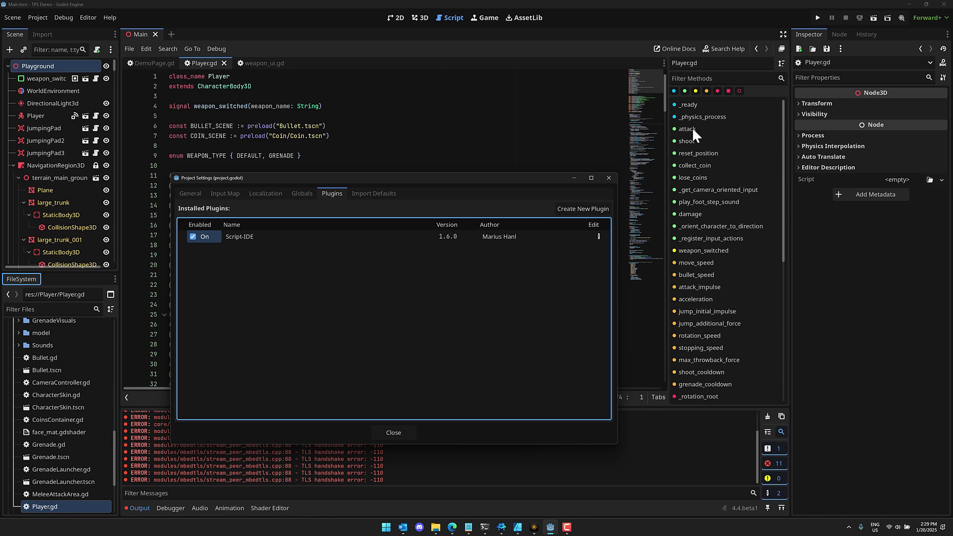
{"action": "left_click_drag", "start_coordinate": [465, 178], "coordinate": [739, 159]}
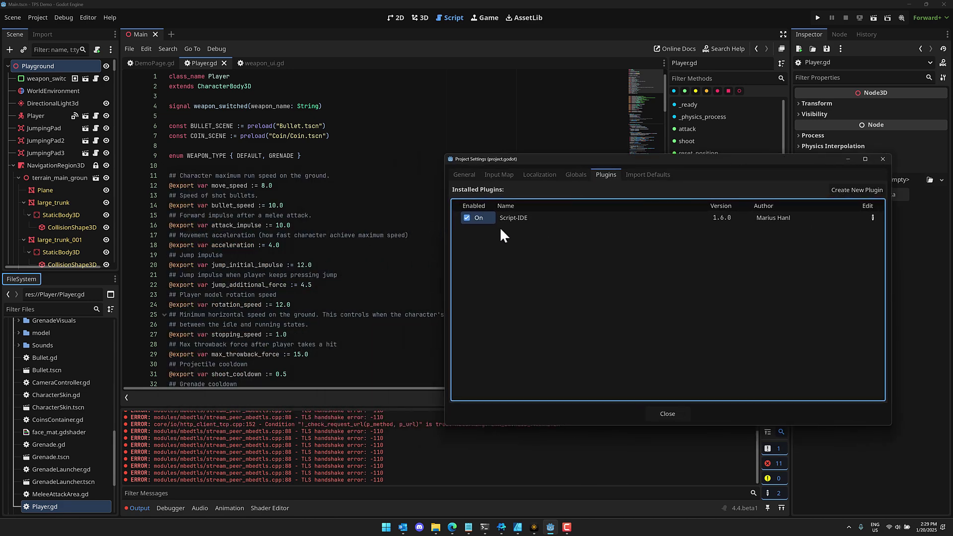
{"action": "left_click_drag", "start_coordinate": [546, 158], "coordinate": [446, 310]}
{"action": "left_click", "coordinate": [366, 370]}
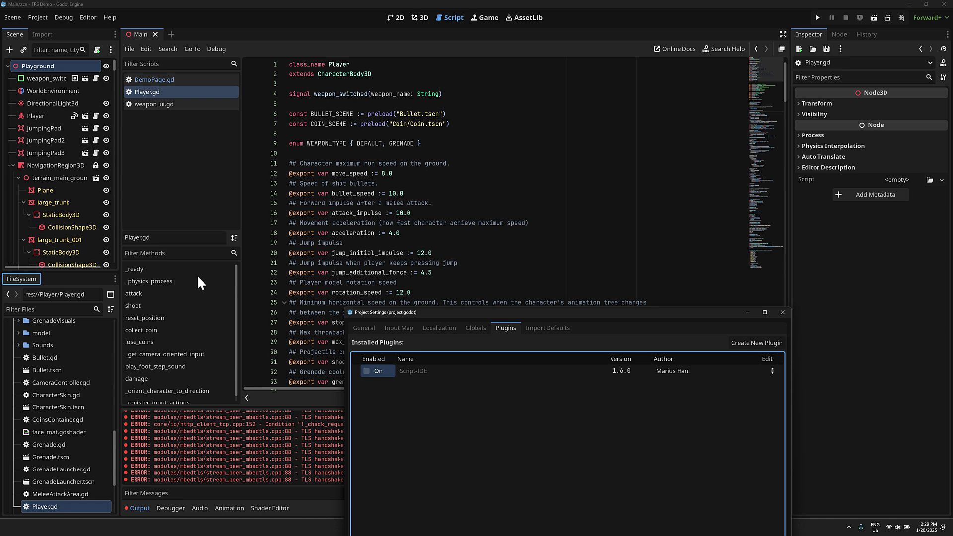
{"action": "left_click", "coordinate": [366, 371]}
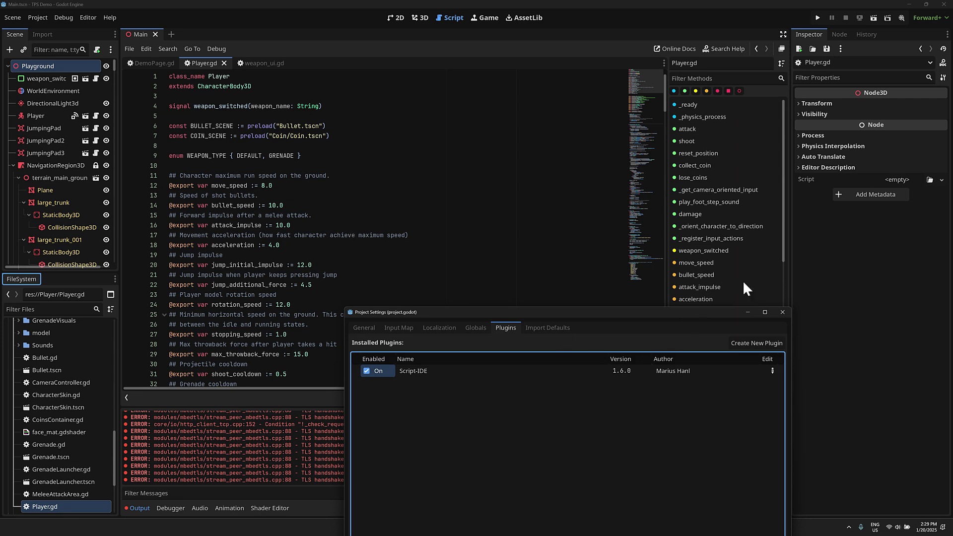
Close the project settings and collapse the output log to enlarge the script editor
{"action": "left_click", "coordinate": [782, 312]}
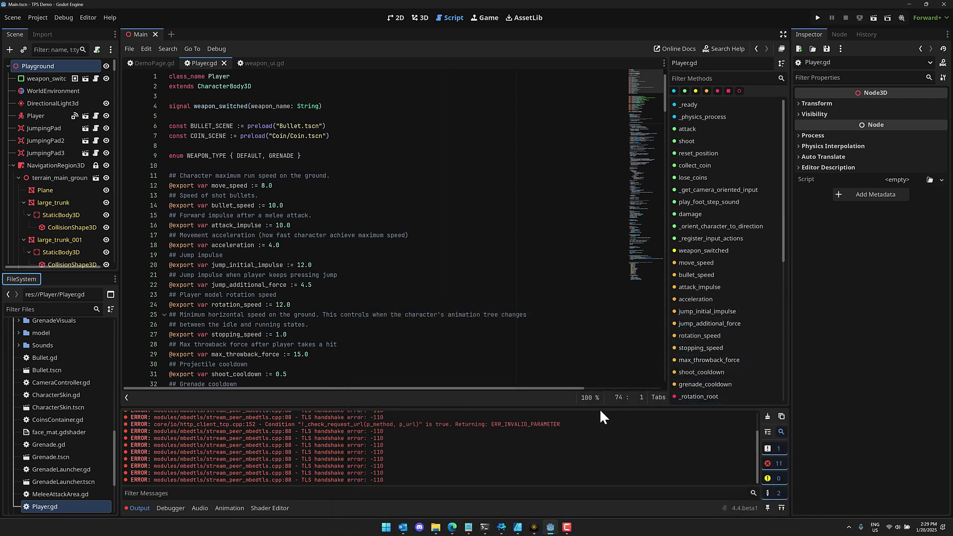
{"action": "left_click", "coordinate": [127, 507]}
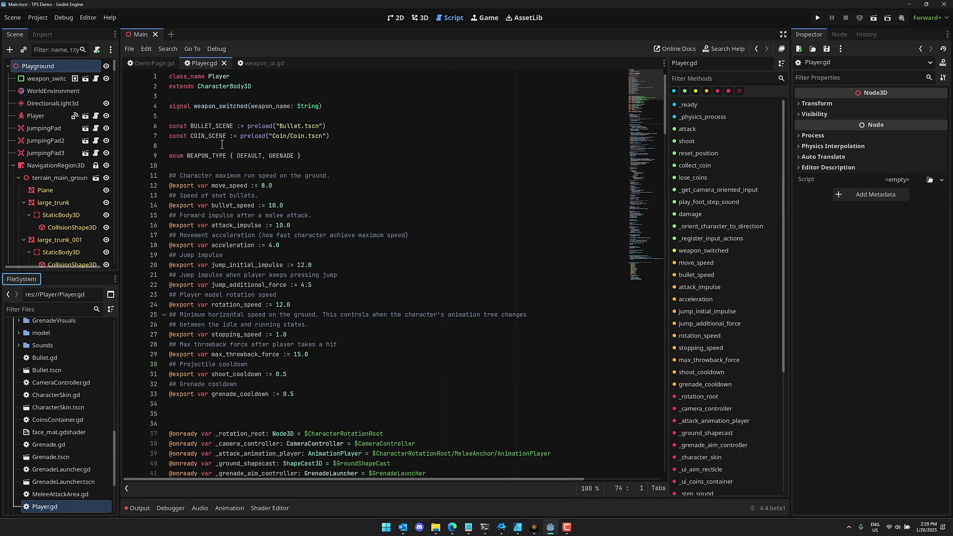
Try the outline's engine callback filter by hiding the callbacks, isolating them, and restoring all members
{"action": "left_click", "coordinate": [674, 92]}
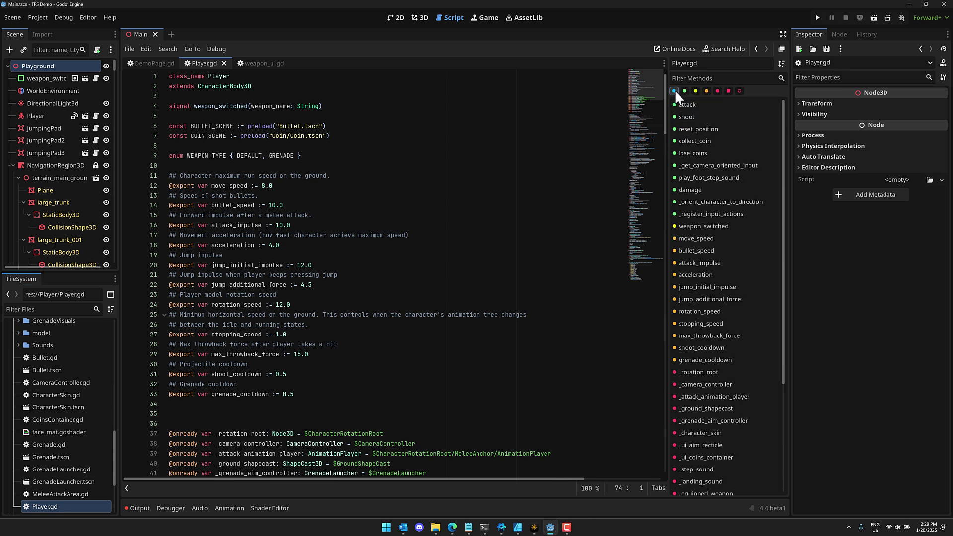
{"action": "left_click", "coordinate": [674, 92]}
{"action": "left_click", "coordinate": [674, 91]}
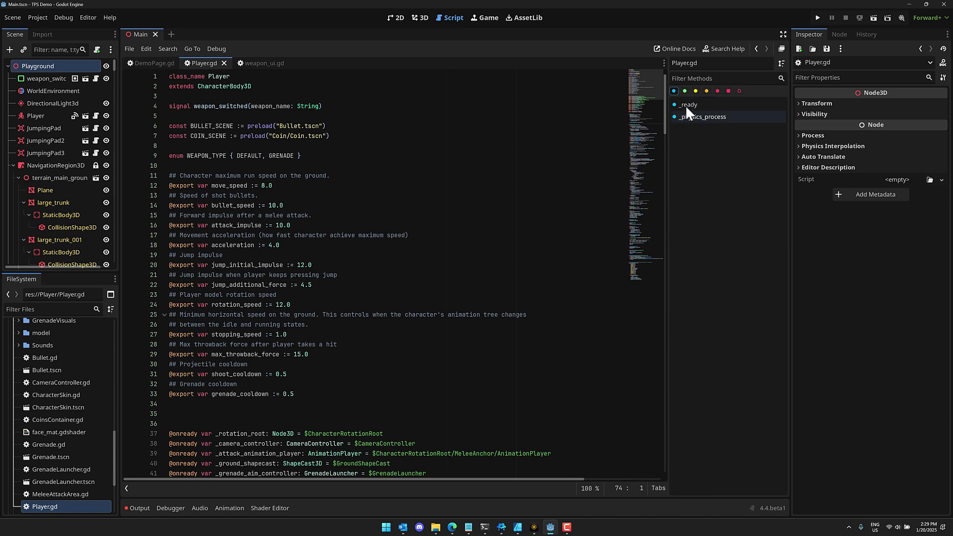
{"action": "left_click", "coordinate": [674, 90]}
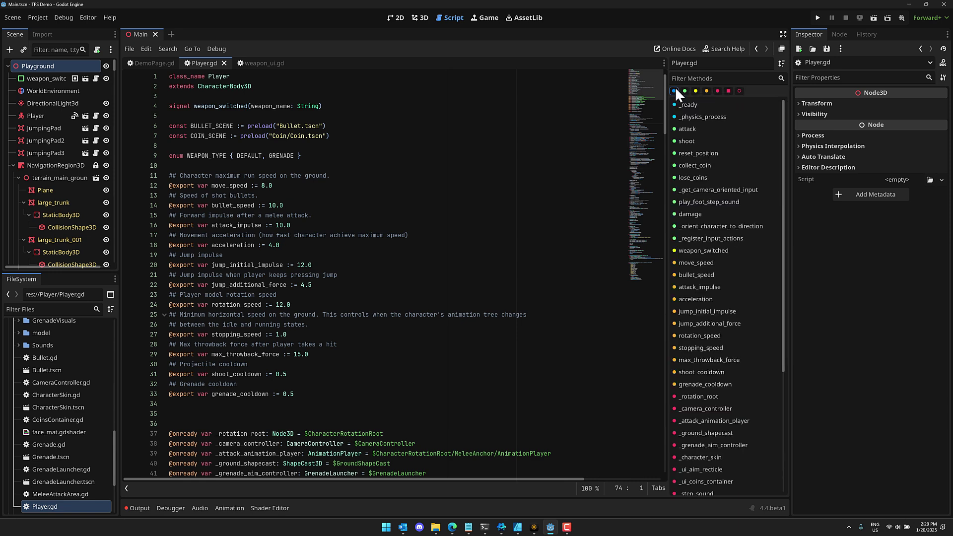
Filter the Player.gd outline to exported variables only and jump to the move_speed declaration
{"action": "left_click", "coordinate": [685, 91]}
{"action": "left_click", "coordinate": [695, 91]}
{"action": "left_click", "coordinate": [706, 91]}
{"action": "left_click", "coordinate": [701, 101]}
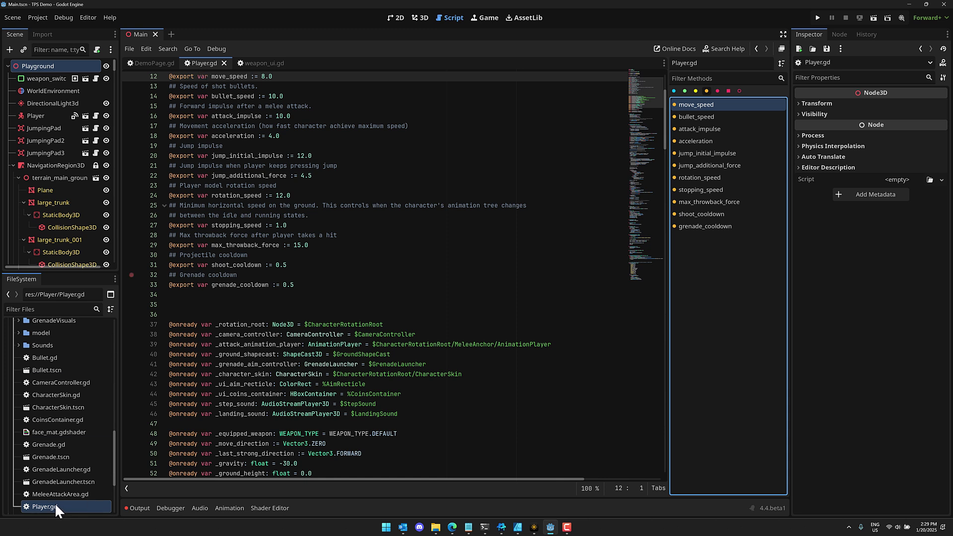
View the DemoPage.gd script and return to Player.gd
{"action": "left_click", "coordinate": [156, 64]}
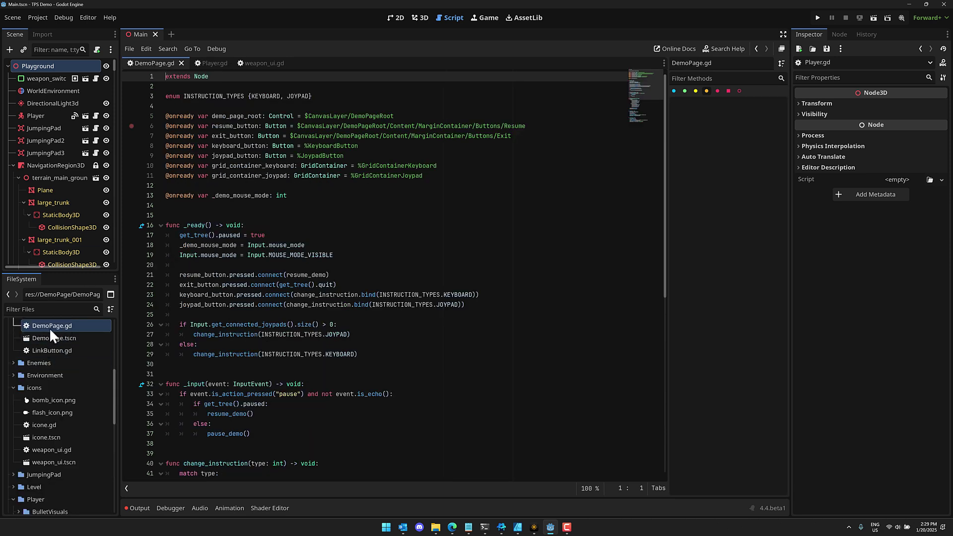
{"action": "left_click", "coordinate": [208, 64]}
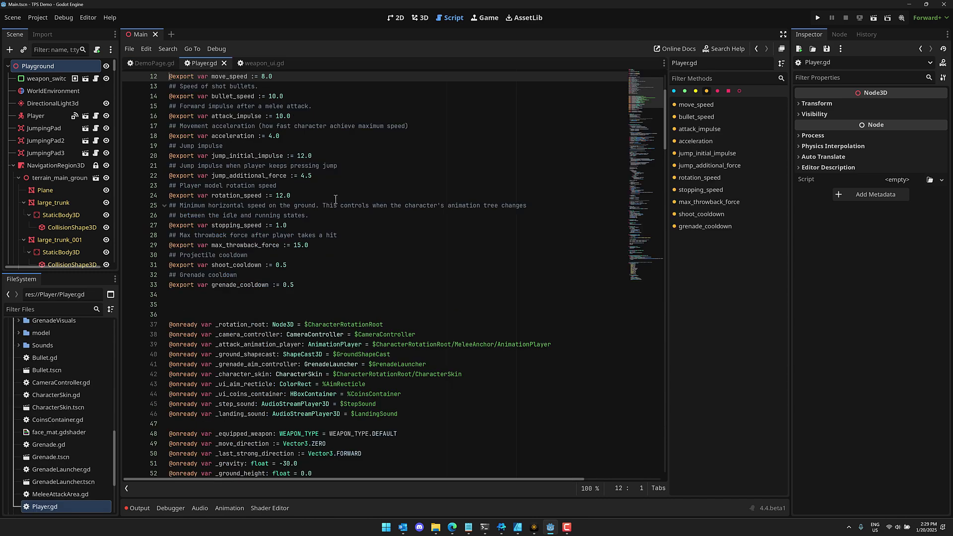
Show all member types in the Player.gd outline again and jump to the damage function
{"action": "left_click", "coordinate": [674, 91]}
{"action": "left_click", "coordinate": [674, 91]}
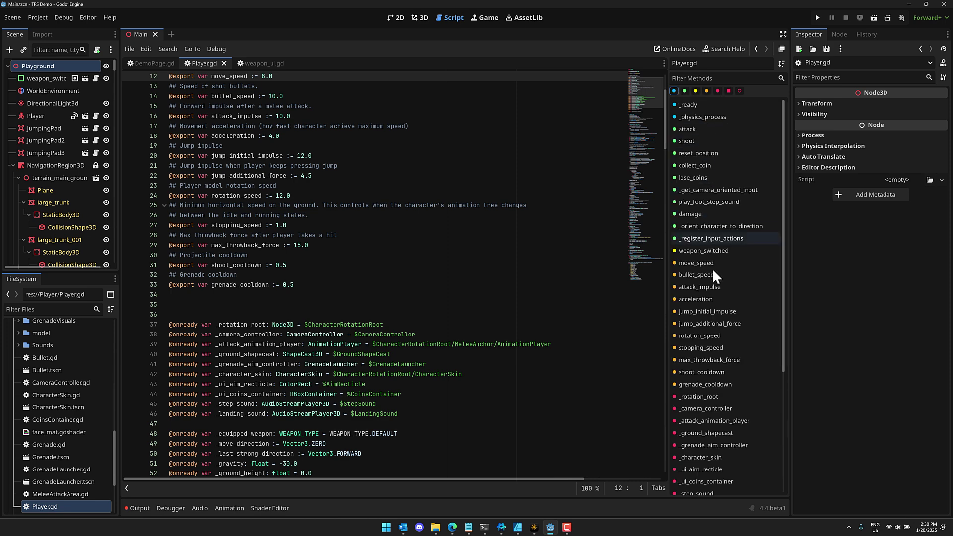
{"action": "left_click", "coordinate": [687, 212]}
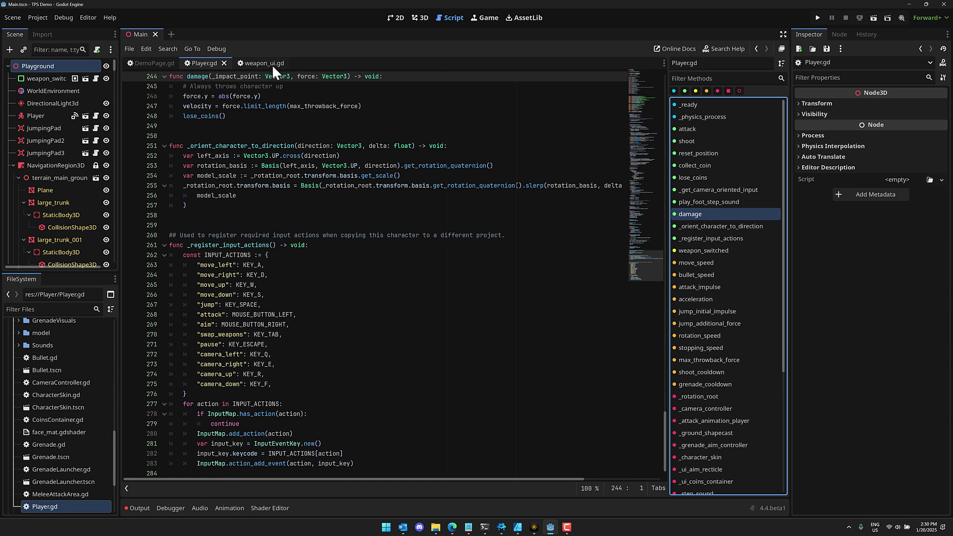
Switch back and forth between the open scripts, ending on weapon_ui.gd
{"action": "left_click", "coordinate": [259, 64]}
{"action": "left_click", "coordinate": [211, 62]}
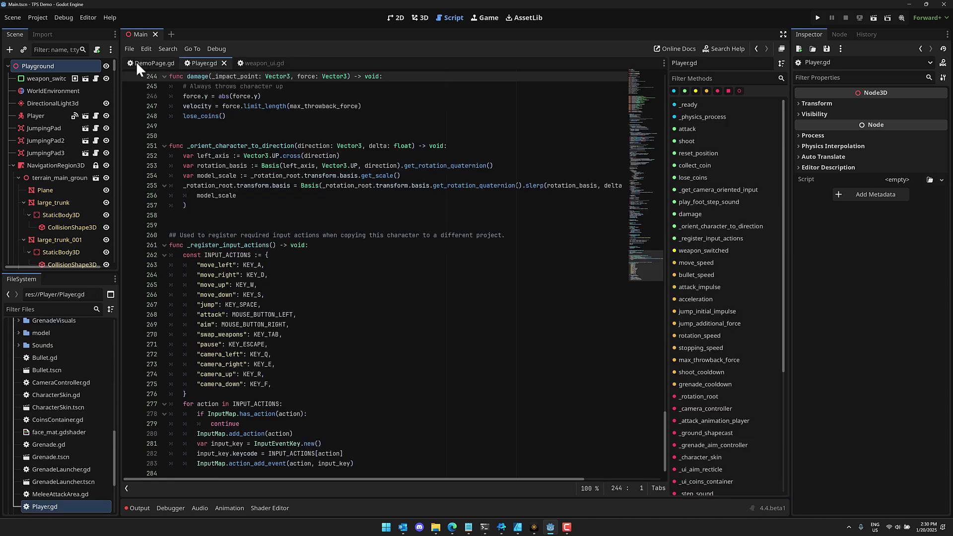
{"action": "left_click", "coordinate": [136, 62]}
{"action": "left_click", "coordinate": [210, 62]}
{"action": "left_click", "coordinate": [257, 63]}
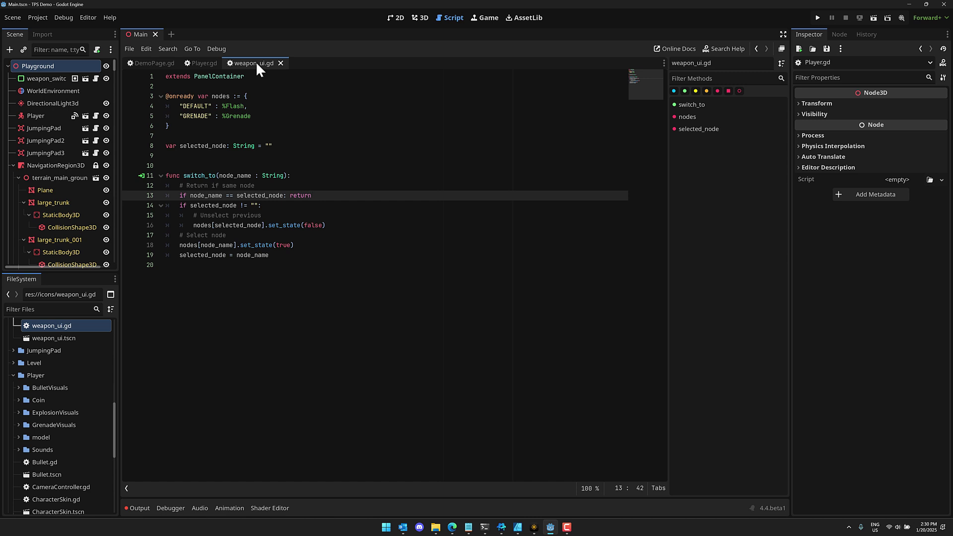
Examine the Script Ide plugin options in the editor settings, through to the outline member toggles, and close the settings
{"action": "left_click", "coordinate": [88, 18]}
{"action": "left_click", "coordinate": [101, 30]}
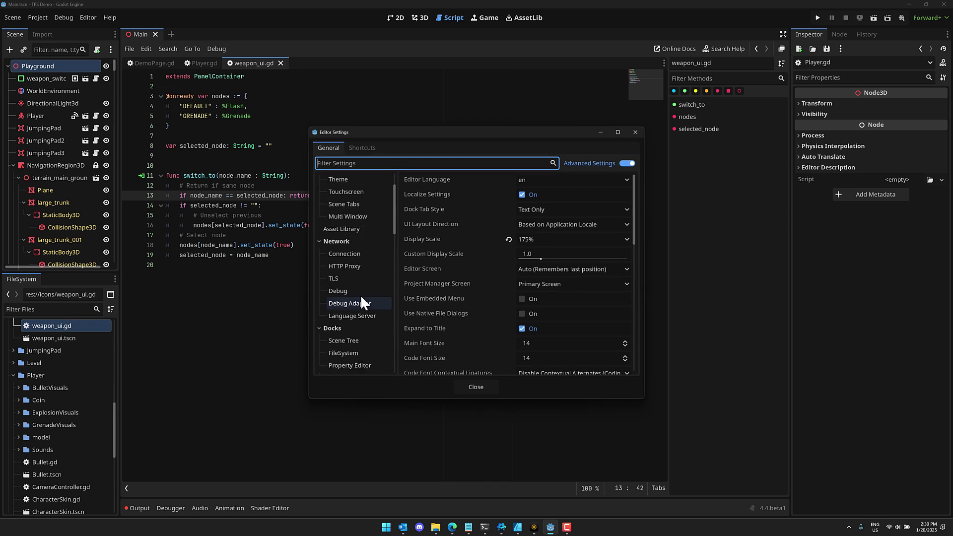
{"action": "scroll", "coordinate": [368, 290], "scroll_direction": "down", "scroll_amount": 8}
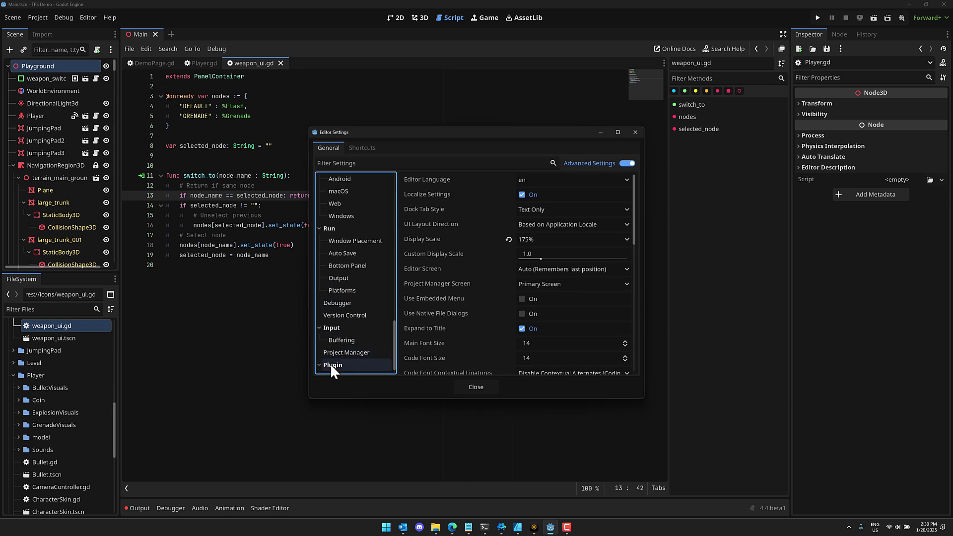
{"action": "left_click", "coordinate": [364, 364]}
{"action": "left_click", "coordinate": [342, 365]}
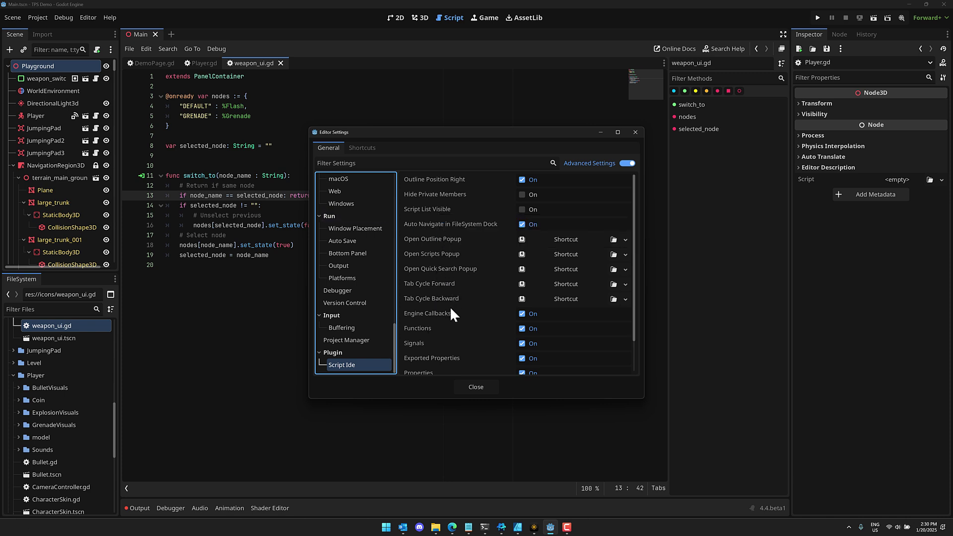
{"action": "scroll", "coordinate": [461, 246], "scroll_direction": "down", "scroll_amount": 2}
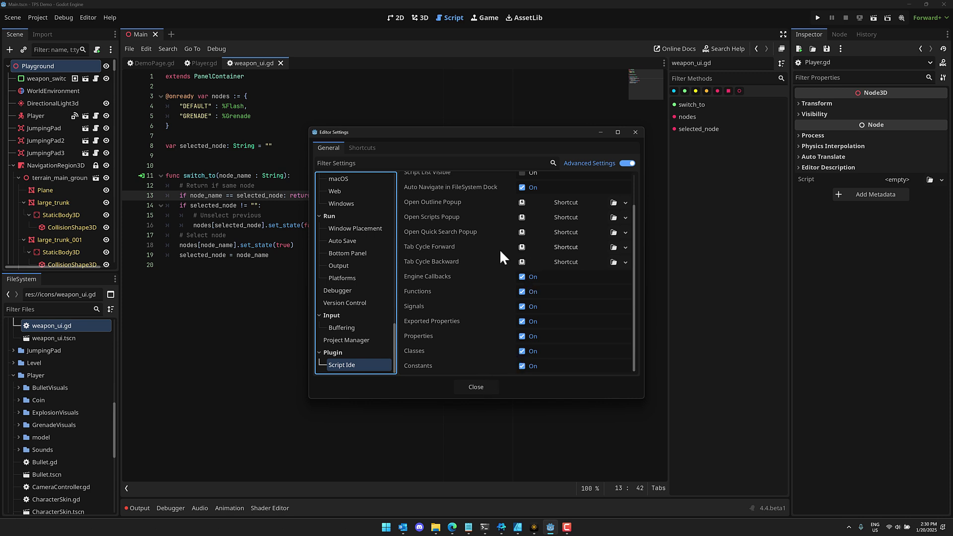
{"action": "left_click", "coordinate": [472, 386]}
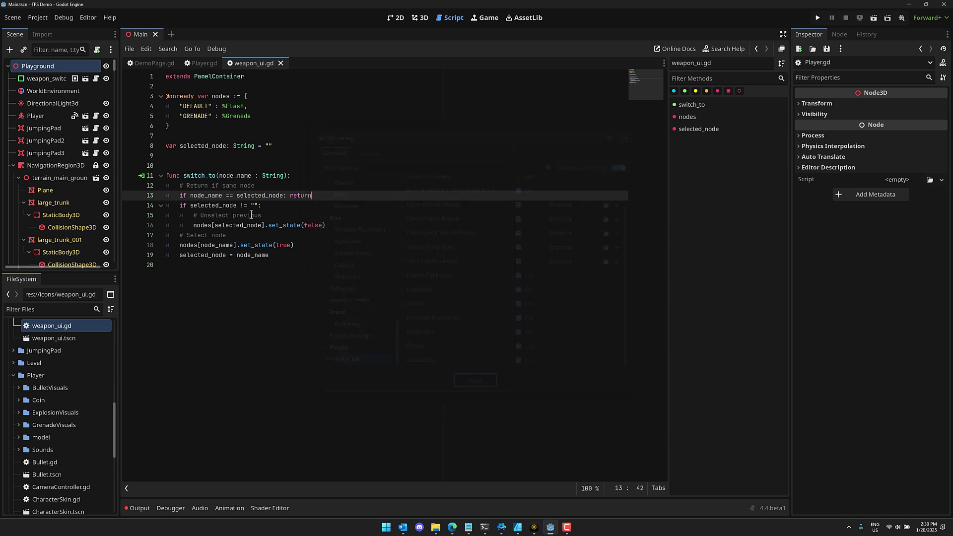
Cycle forward through the open scripts, starting from weapon_ui.gd
{"action": "left_click", "coordinate": [331, 147]}
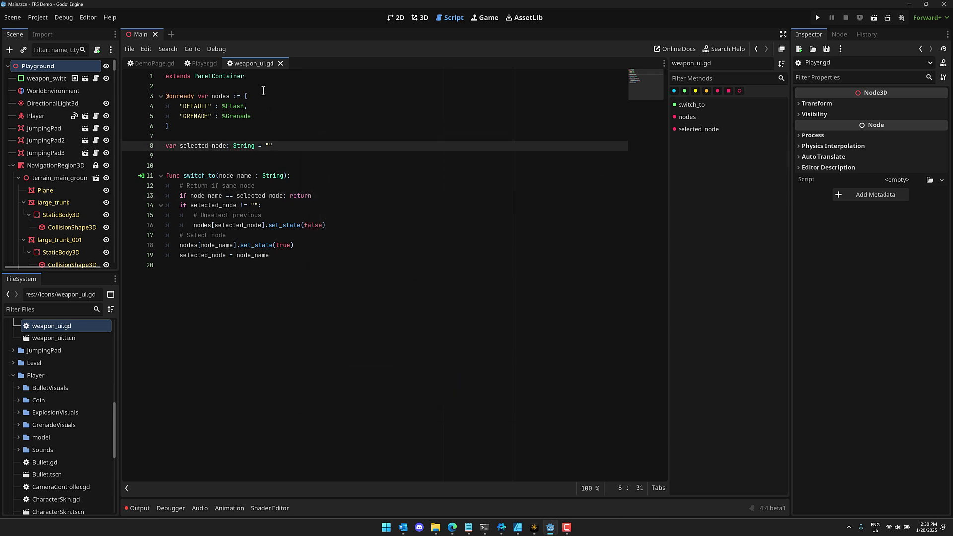
{"action": "key", "text": "ctrl+Tab"}
{"action": "key", "text": "ctrl+Tab"}
{"action": "key", "text": "ctrl+Tab"}
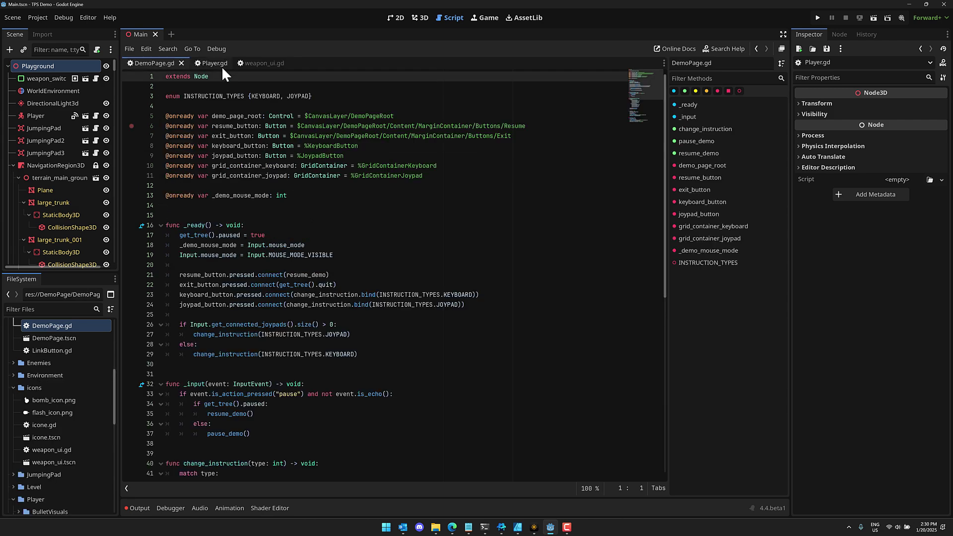
{"action": "key", "text": "ctrl+Tab"}
{"action": "key", "text": "ctrl+Tab"}
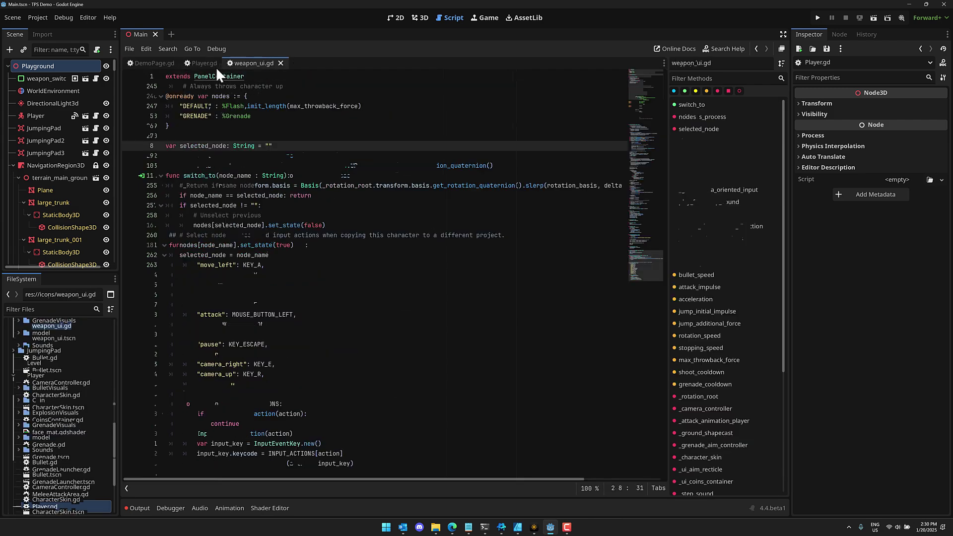
View Player.gd and DemoPage.gd, return to Player.gd and place the cursor at the end of line 256
{"action": "left_click", "coordinate": [210, 63]}
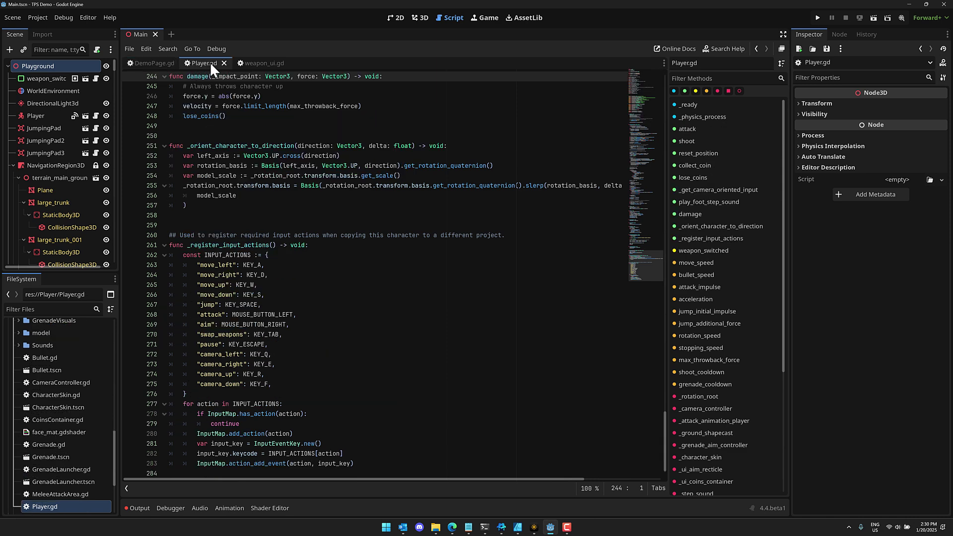
{"action": "left_click", "coordinate": [153, 65]}
{"action": "left_click", "coordinate": [192, 66]}
{"action": "left_click", "coordinate": [411, 194]}
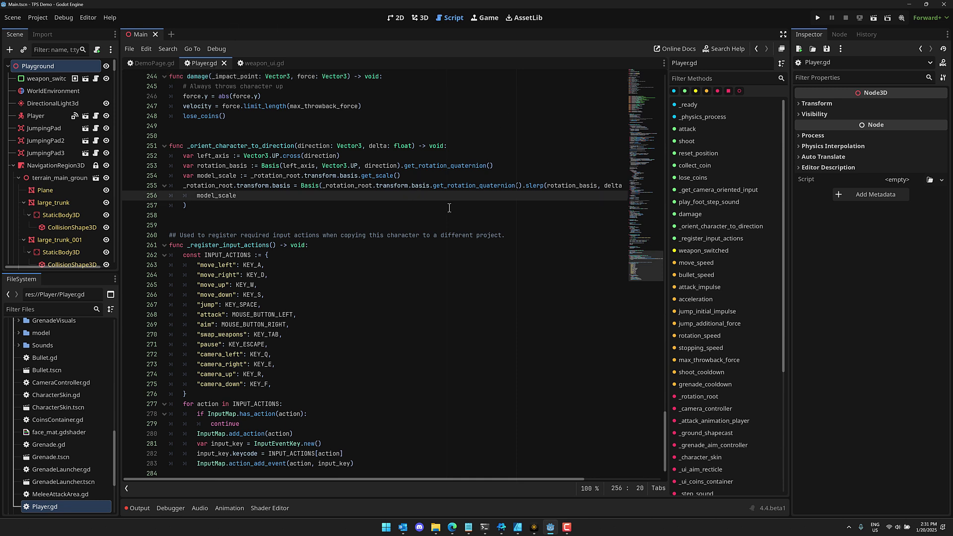
Open the quick file search, limit it to GDScript files and search for "Link"
{"action": "key", "text": "Caps_Lock"}
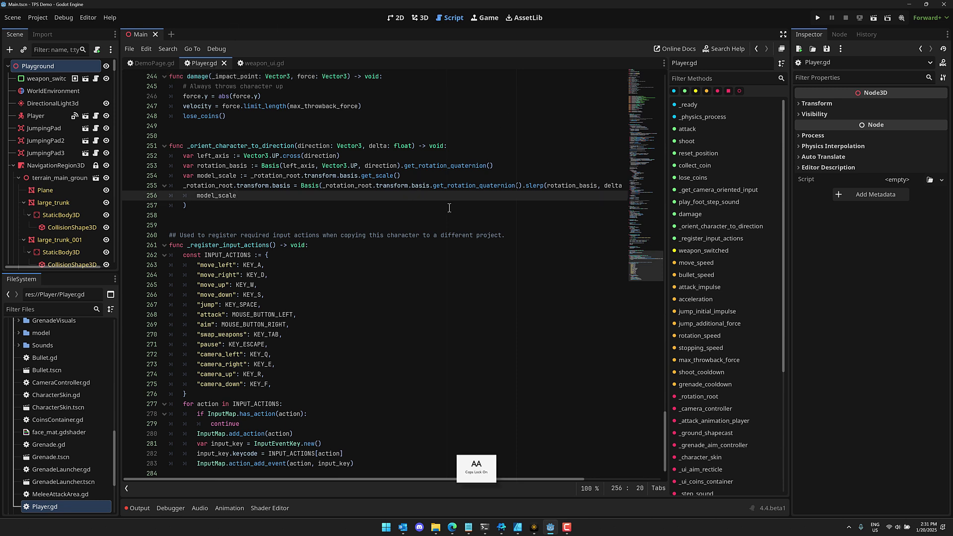
{"action": "key", "text": "Caps_Lock"}
{"action": "key", "text": "alt+shift+o"}
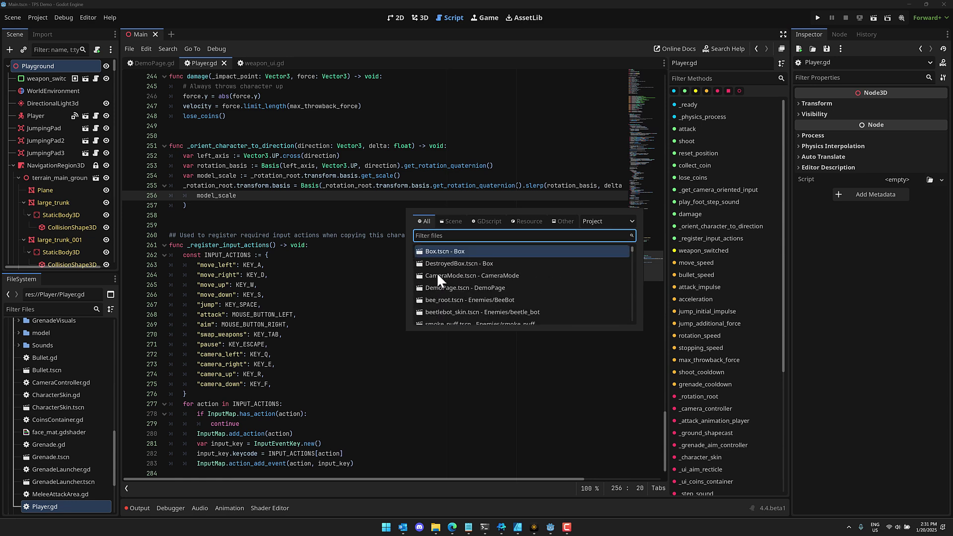
{"action": "left_click", "coordinate": [449, 225]}
{"action": "left_click", "coordinate": [482, 220]}
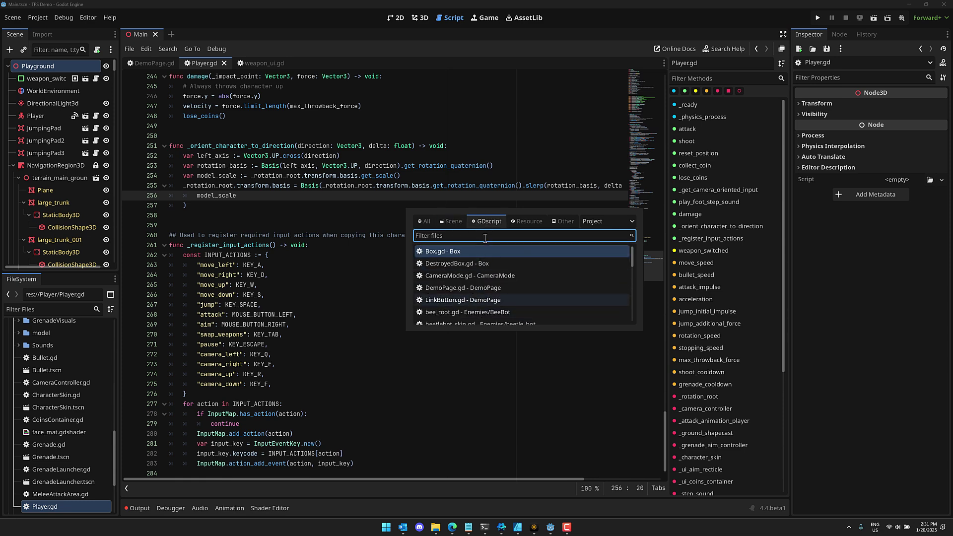
{"action": "type", "text": "Link"}
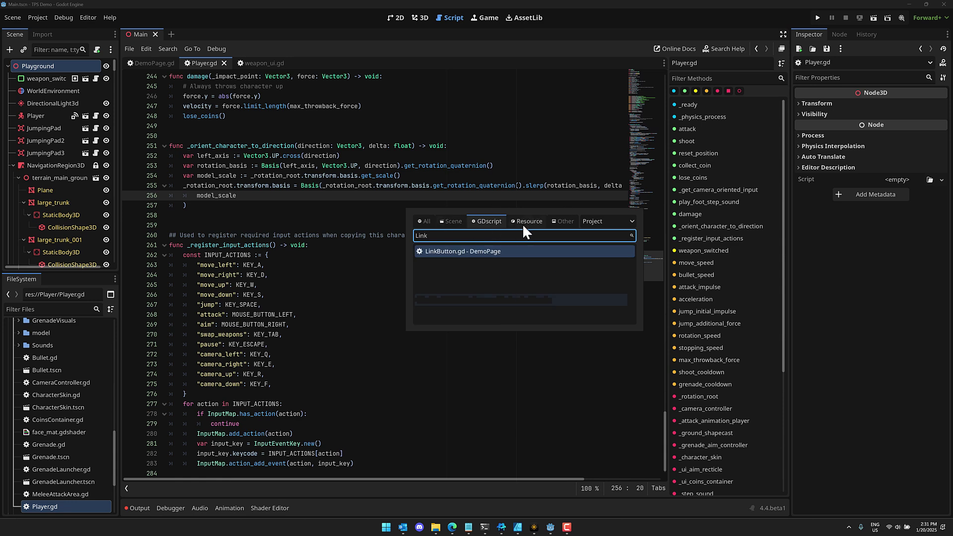
Compare the "Link" matches among resources, other files and all file types in the quick search
{"action": "left_click", "coordinate": [525, 222]}
{"action": "left_click", "coordinate": [560, 223]}
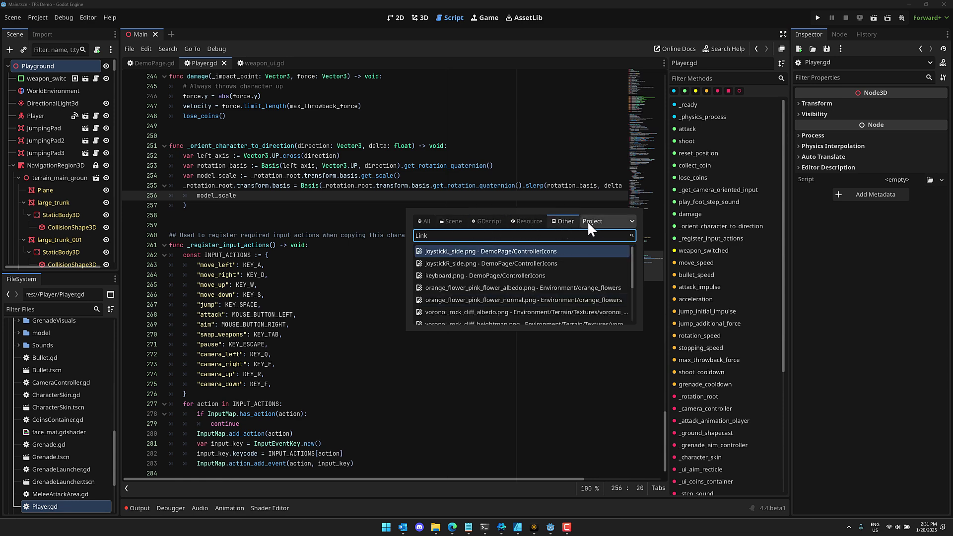
{"action": "left_click", "coordinate": [582, 221]}
{"action": "left_click", "coordinate": [428, 221]}
{"action": "left_click", "coordinate": [427, 221]}
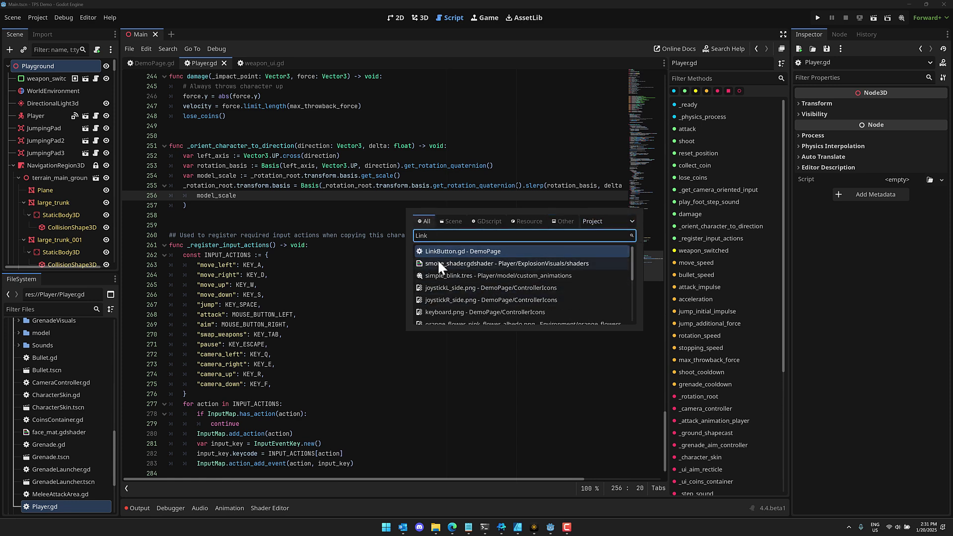
Dismiss and reopen the quick file search a few times, leaving it closed
{"action": "key", "text": "Escape"}
{"action": "key", "text": "shift+alt+o"}
{"action": "left_click", "coordinate": [398, 324]}
{"action": "key", "text": "shift+alt+o"}
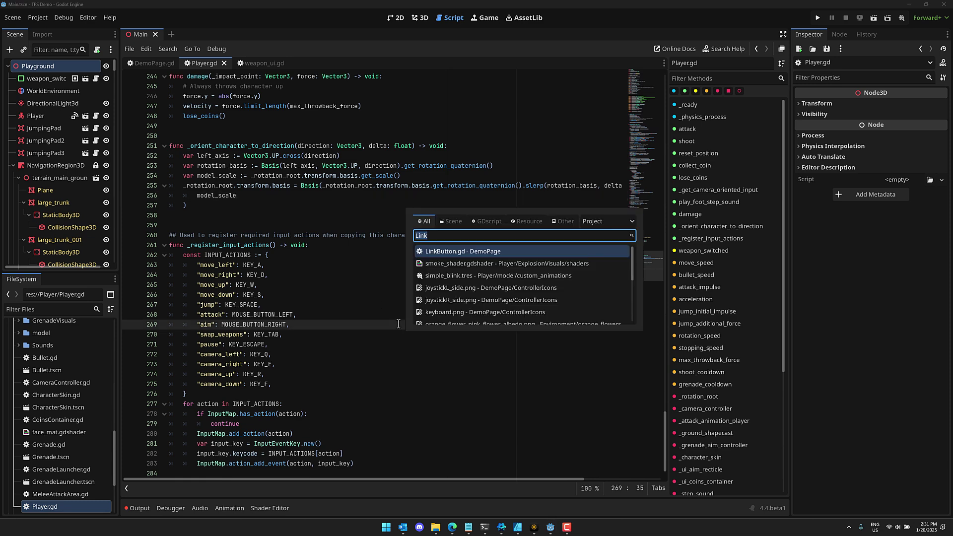
{"action": "key", "text": "Escape"}
{"action": "key", "text": "shift+alt+o"}
{"action": "key", "text": "Escape"}
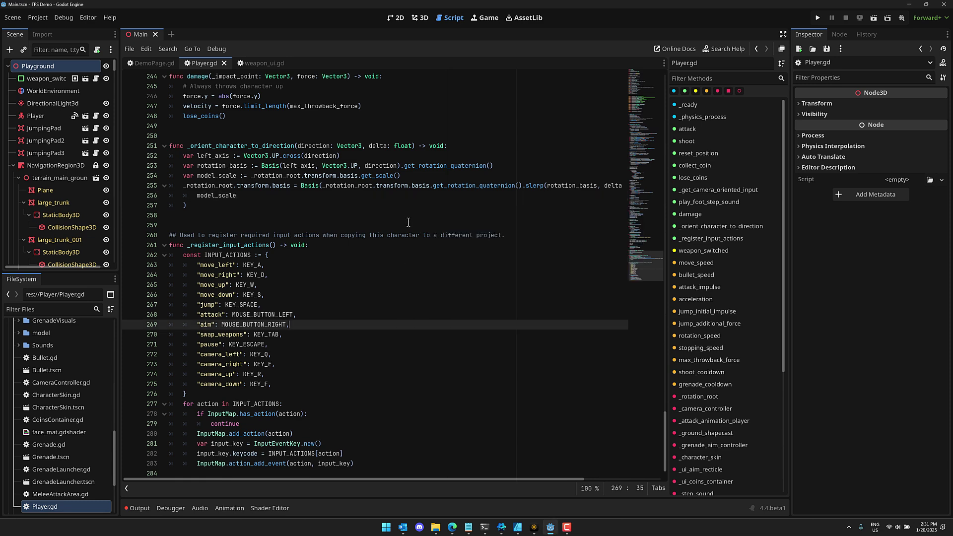
Switch to DemoPage.gd from the open-scripts popup, look through the other open scripts and return to Player.gd
{"action": "left_click", "coordinate": [462, 195]}
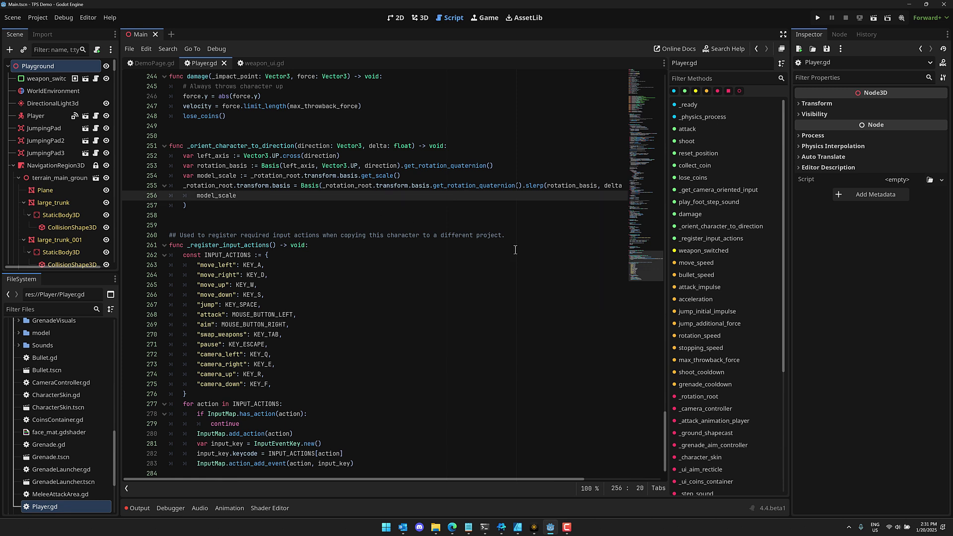
{"action": "key", "text": "ctrl+alt+o"}
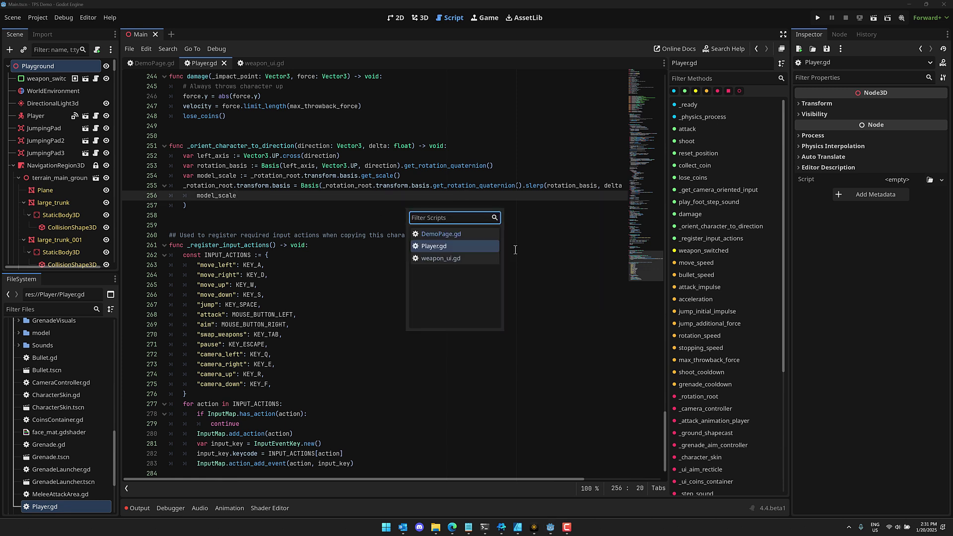
{"action": "left_click", "coordinate": [442, 234]}
{"action": "left_click", "coordinate": [214, 66]}
{"action": "left_click", "coordinate": [239, 63]}
{"action": "left_click", "coordinate": [204, 65]}
Bring up and dismiss the open-scripts popup and the Player.gd outline popup, clearing the stray text selection
{"action": "key", "text": "ctrl+alt+o"}
{"action": "left_click", "coordinate": [350, 258], "text": "shift"}
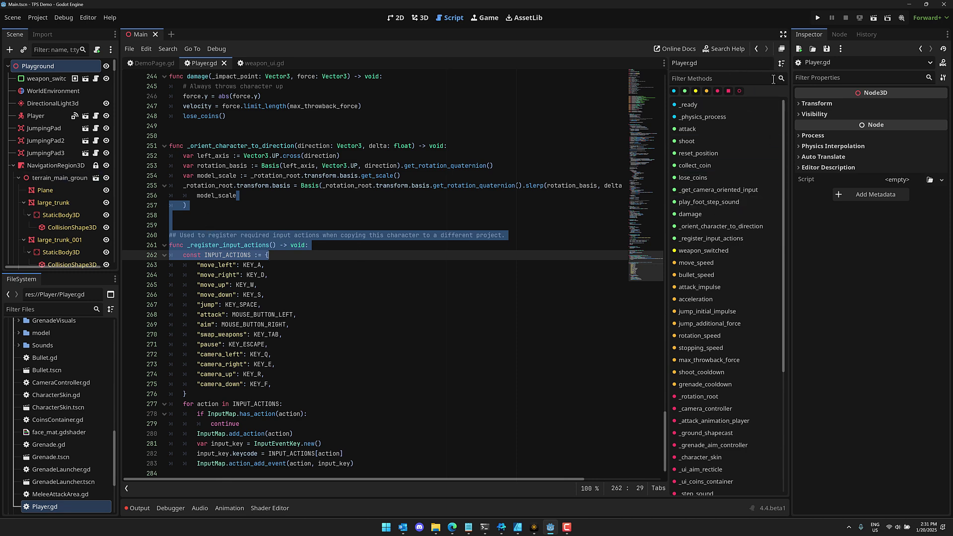
{"action": "left_click", "coordinate": [414, 234]}
{"action": "key", "text": "ctrl+o"}
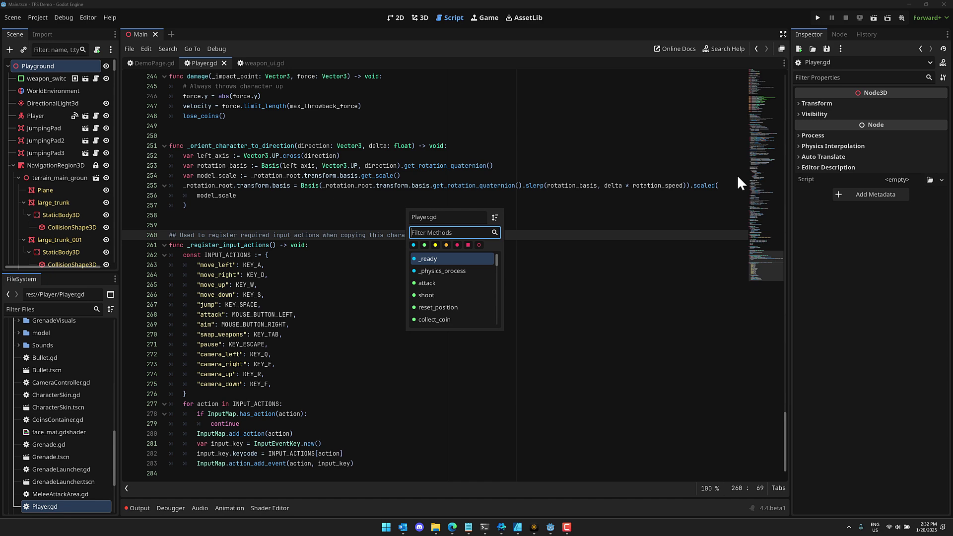
{"action": "left_click", "coordinate": [546, 237]}
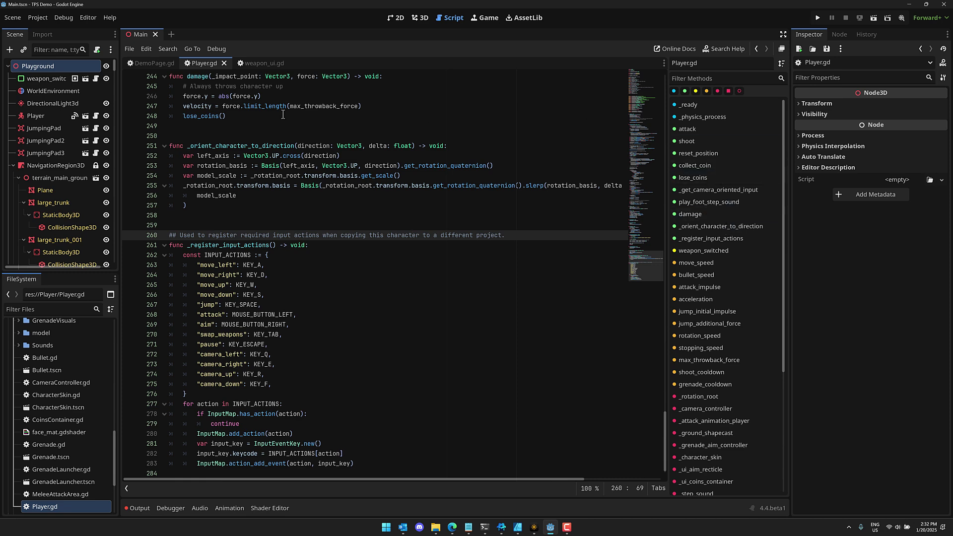
Browse the Player.gd members in the outline popup down to the exported variables and close the popup
{"action": "key", "text": "ctrl+backslash"}
{"action": "scroll", "coordinate": [434, 272], "scroll_direction": "down", "scroll_amount": 2}
{"action": "scroll", "coordinate": [434, 272], "scroll_direction": "down", "scroll_amount": 3}
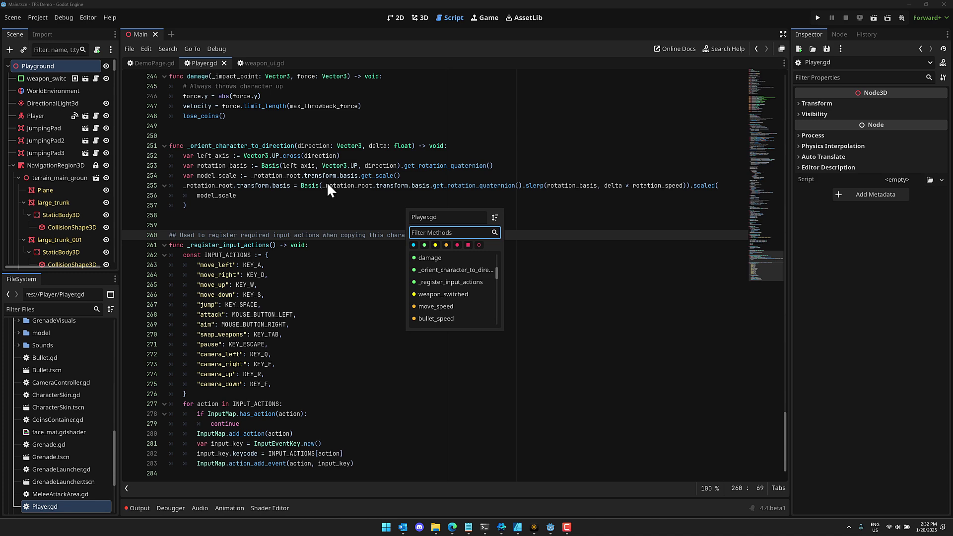
{"action": "key", "text": "ctrl+backslash"}
Open the outline popup for weapon_ui.gd and hide the functions from its member list
{"action": "left_click", "coordinate": [257, 62]}
{"action": "left_click", "coordinate": [423, 226]}
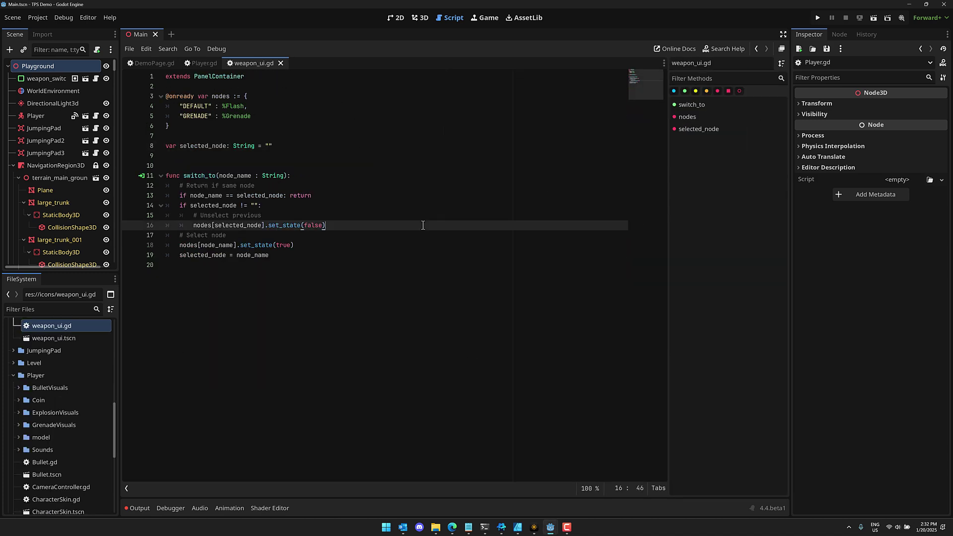
{"action": "key", "text": "ctrl+backslash"}
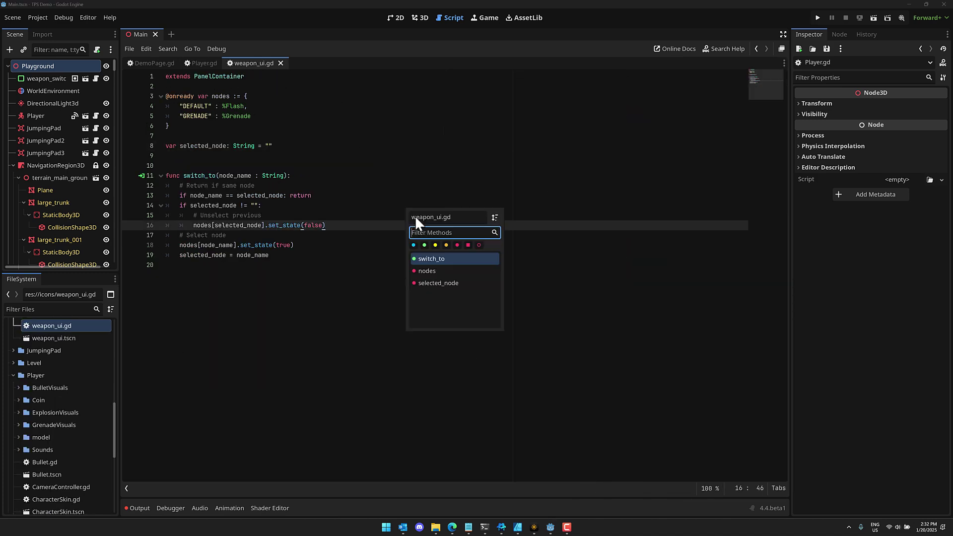
{"action": "left_click", "coordinate": [413, 245]}
{"action": "left_click", "coordinate": [421, 246]}
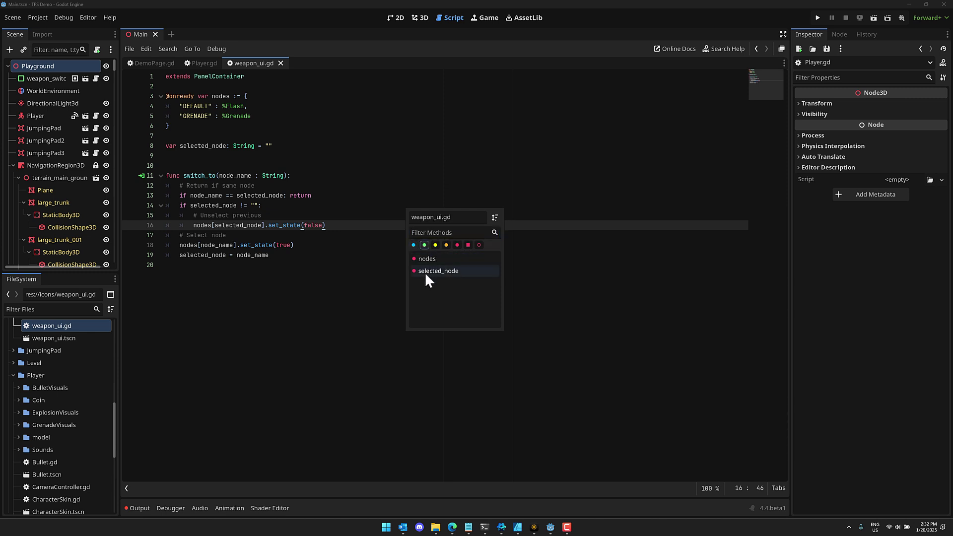
Show the functions in the weapon_ui.gd outline again, close the popup and clear the stray text selection
{"action": "left_click", "coordinate": [413, 245]}
{"action": "left_click", "coordinate": [413, 245]}
{"action": "left_click", "coordinate": [413, 245]}
{"action": "left_click", "coordinate": [418, 260], "text": "shift"}
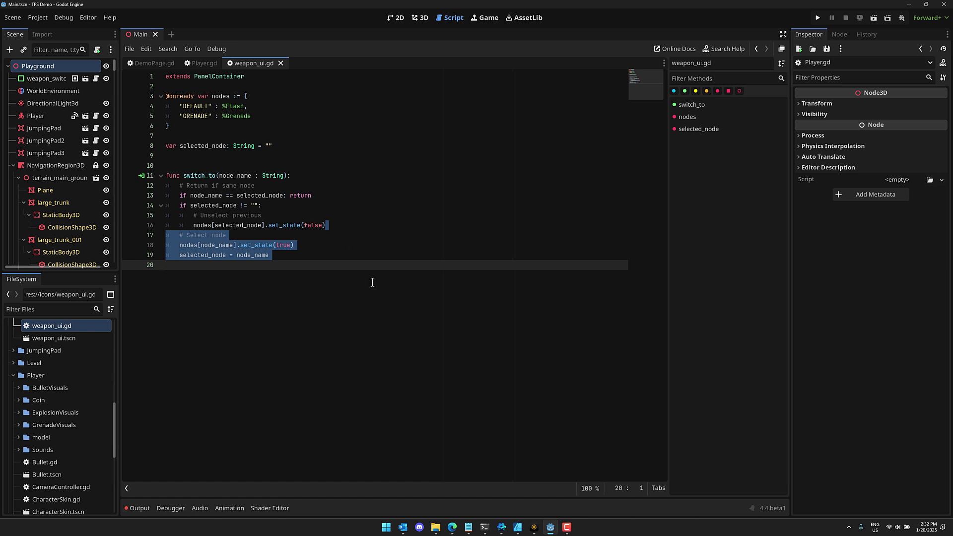
{"action": "left_click", "coordinate": [390, 257]}
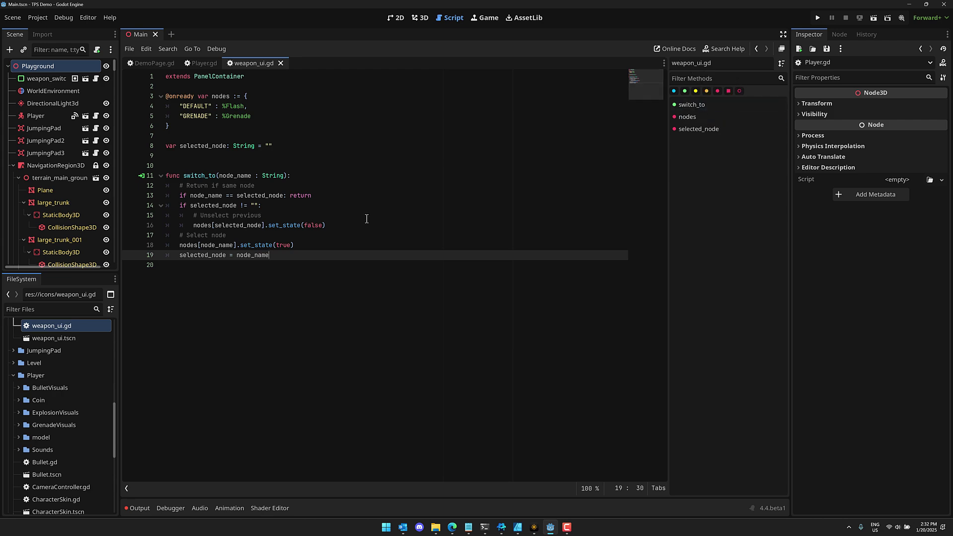
Switch among the open scripts and move back and forth through the editing history, ending on Player.gd
{"action": "left_click", "coordinate": [162, 64]}
{"action": "left_click", "coordinate": [206, 62]}
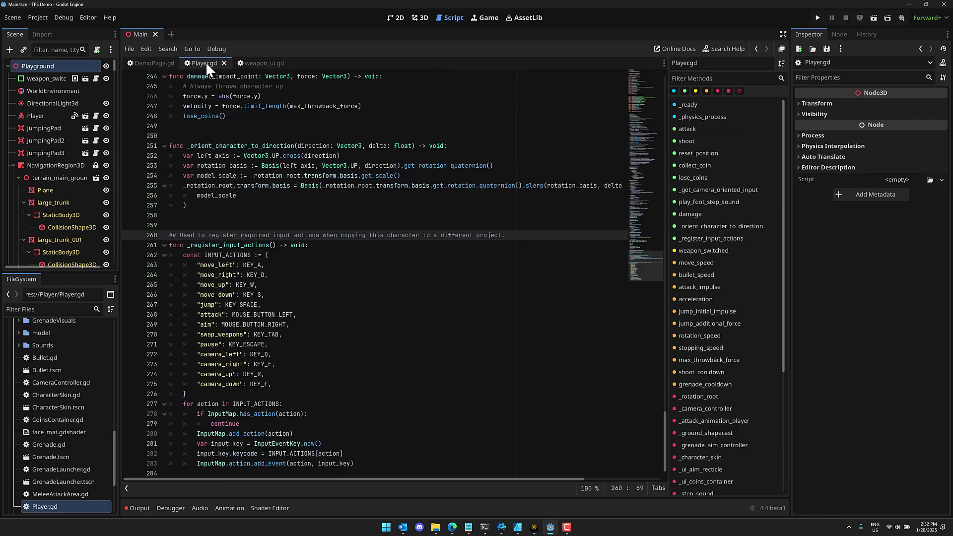
{"action": "left_click", "coordinate": [258, 63]}
{"action": "key", "text": "shift+Tab"}
{"action": "key", "text": "shift+Home"}
{"action": "key", "text": "Tab"}
{"action": "left_click", "coordinate": [374, 319]}
{"action": "key", "text": "alt+Left"}
{"action": "key", "text": "alt+Right"}
{"action": "key", "text": "alt+Left"}
Bring up and dismiss the quick file search and the Player.gd outline popup
{"action": "key", "text": "shift+alt+o"}
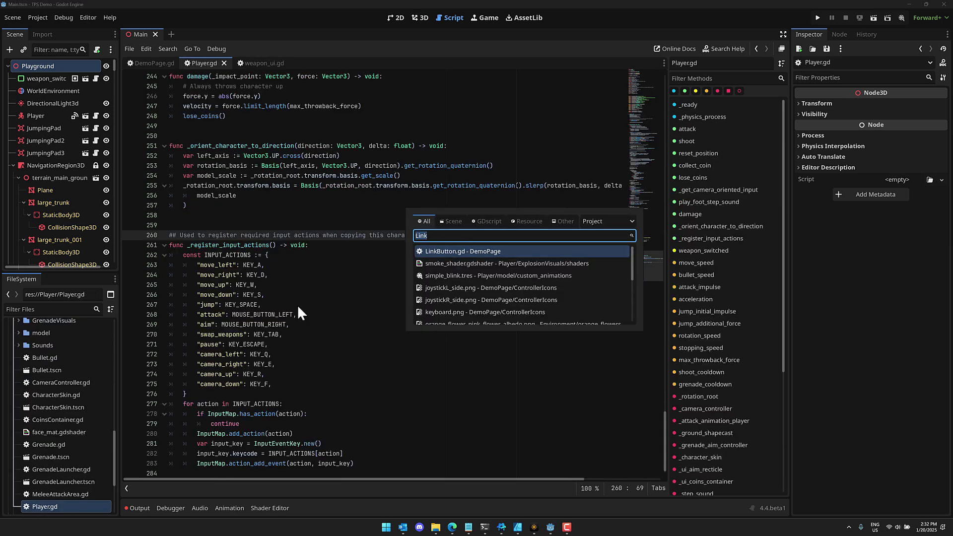
{"action": "key", "text": "Escape"}
{"action": "key", "text": "ctrl+alt+f"}
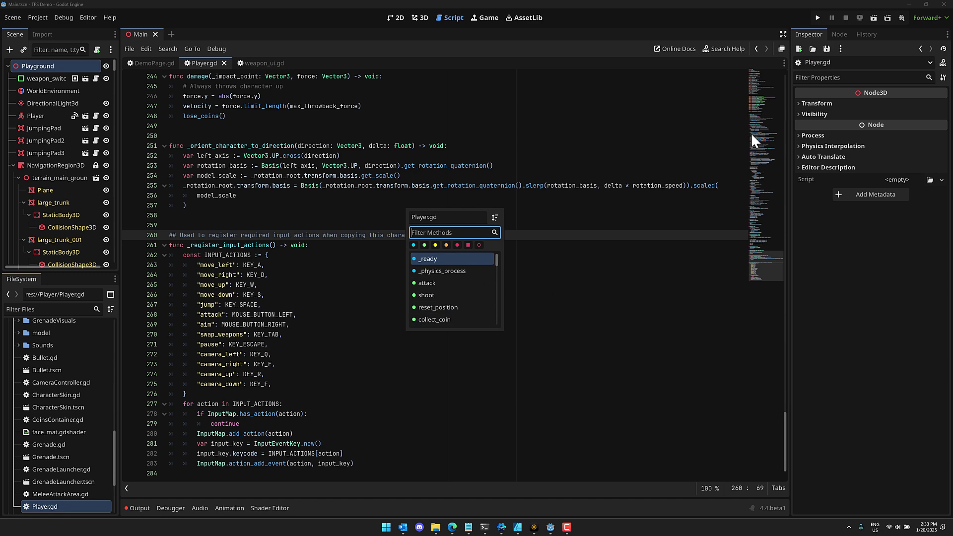
{"action": "key", "text": "ctrl+backslash"}
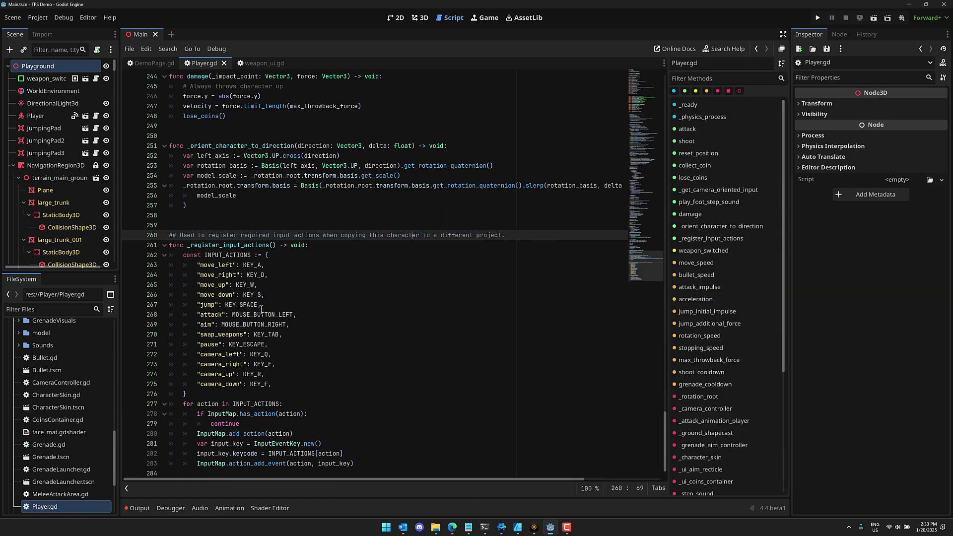
Switch to DemoPage.gd from the popup list of open scripts
{"action": "key", "text": "ctrl+backslash"}
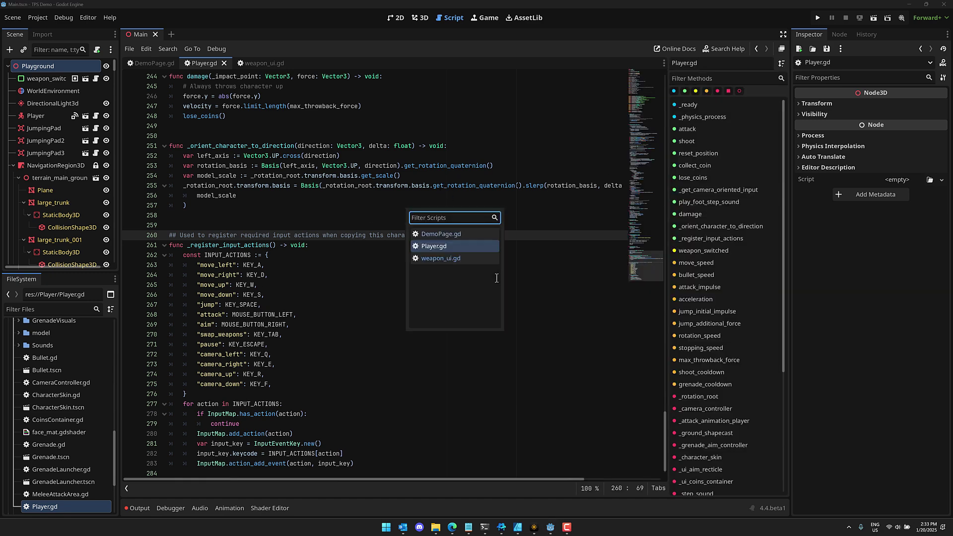
{"action": "left_click", "coordinate": [416, 234]}
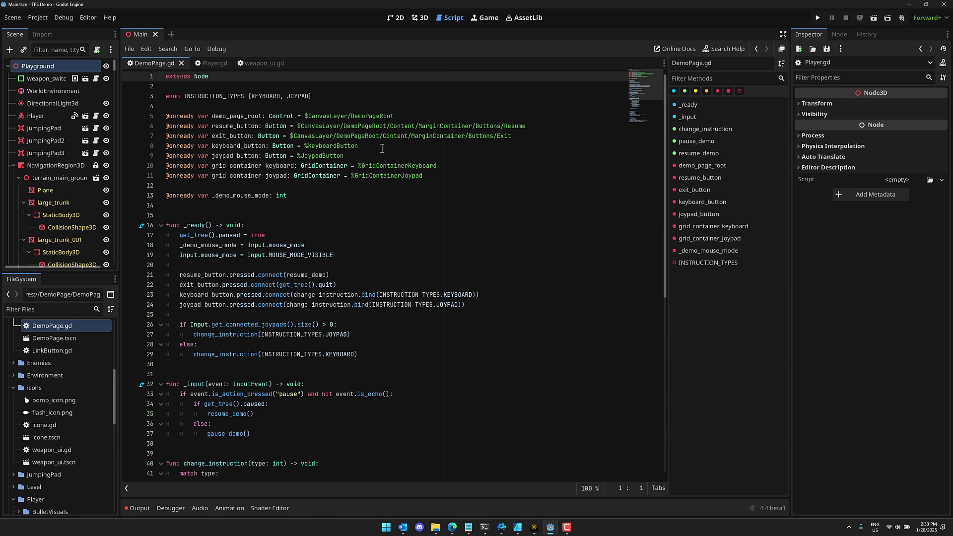
Show the asset library, switch to the Script-IDE GitHub page in the browser, and read the README's features, customization settings and screenshots
{"action": "left_click", "coordinate": [520, 14]}
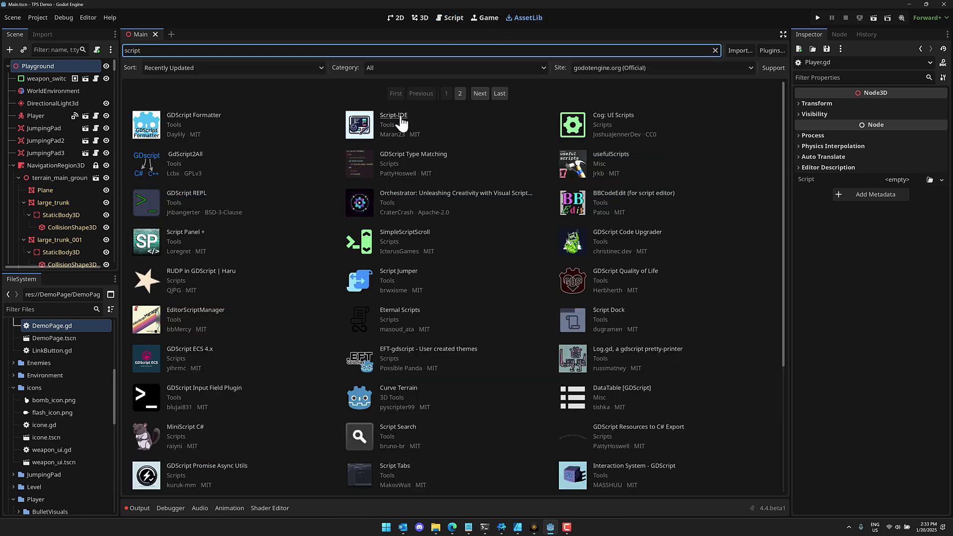
{"action": "left_click", "coordinate": [451, 527]}
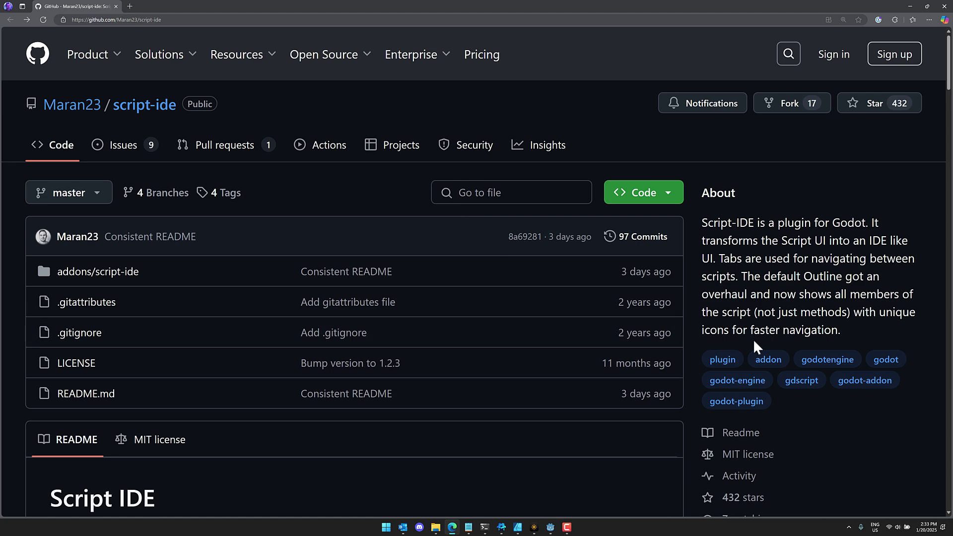
{"action": "scroll", "coordinate": [752, 338], "scroll_direction": "down", "scroll_amount": 3}
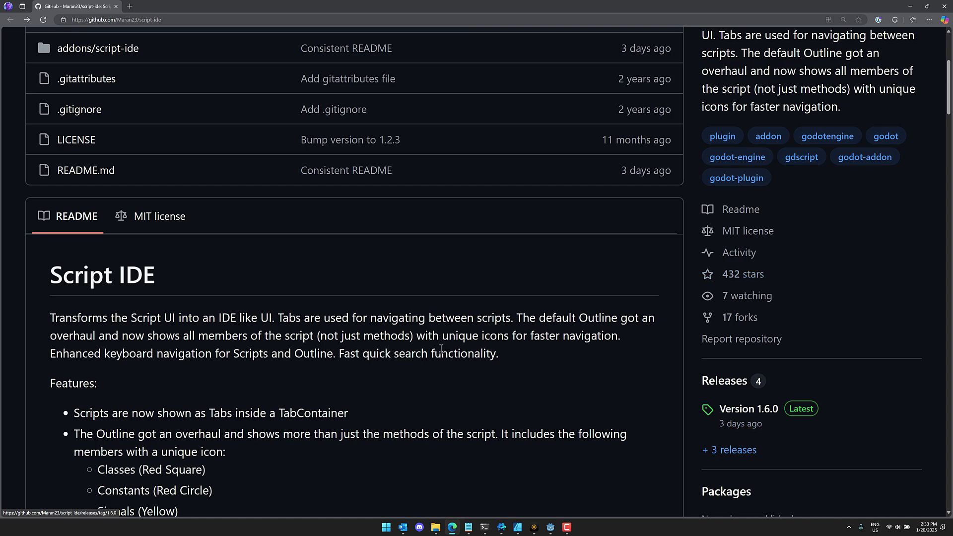
{"action": "scroll", "coordinate": [439, 344], "scroll_direction": "down", "scroll_amount": 5}
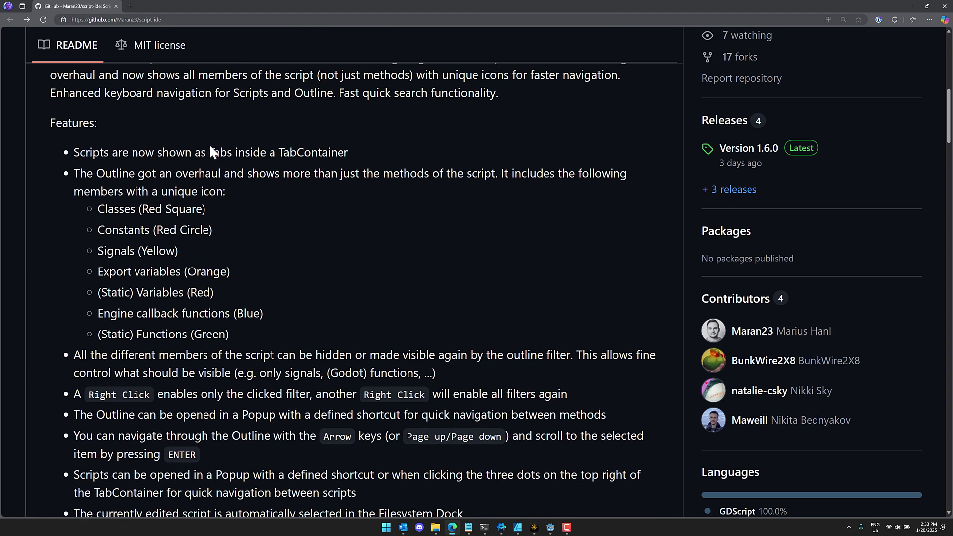
{"action": "scroll", "coordinate": [241, 152], "scroll_direction": "down", "scroll_amount": 6}
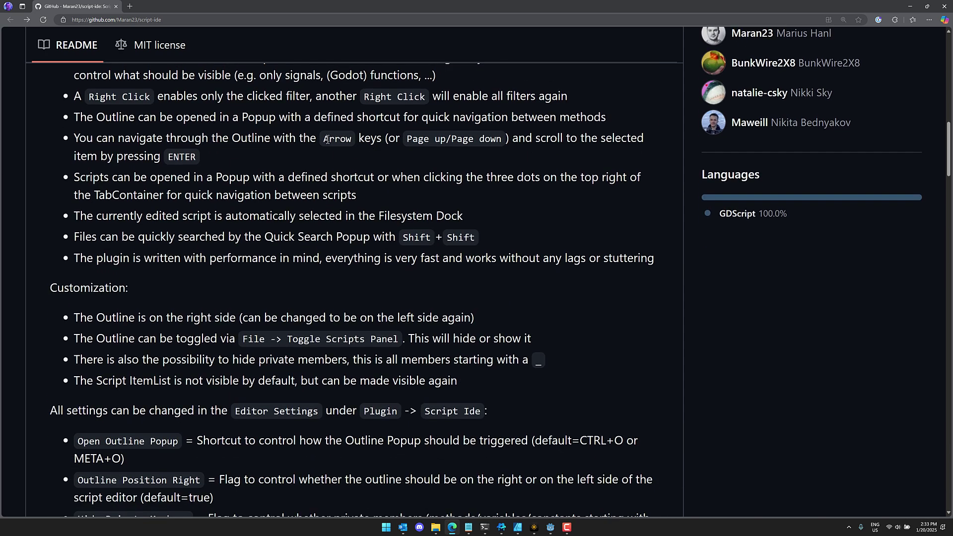
{"action": "scroll", "coordinate": [451, 124], "scroll_direction": "down", "scroll_amount": 1}
{"action": "scroll", "coordinate": [255, 178], "scroll_direction": "down", "scroll_amount": 6}
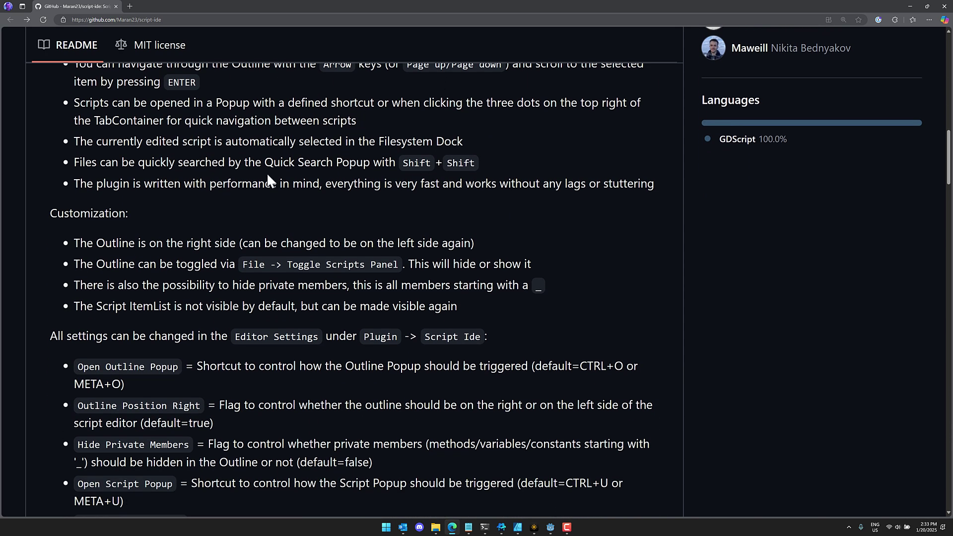
{"action": "scroll", "coordinate": [255, 174], "scroll_direction": "down", "scroll_amount": 10}
{"action": "scroll", "coordinate": [255, 179], "scroll_direction": "down", "scroll_amount": 2}
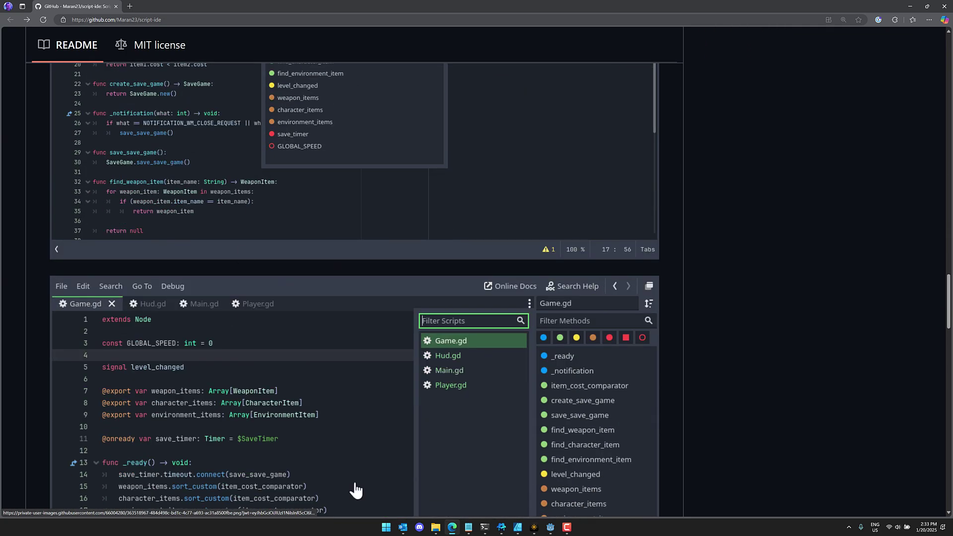
Switch back to Godot and review the Script Ide plugin options in the editor settings
{"action": "left_click", "coordinate": [550, 527]}
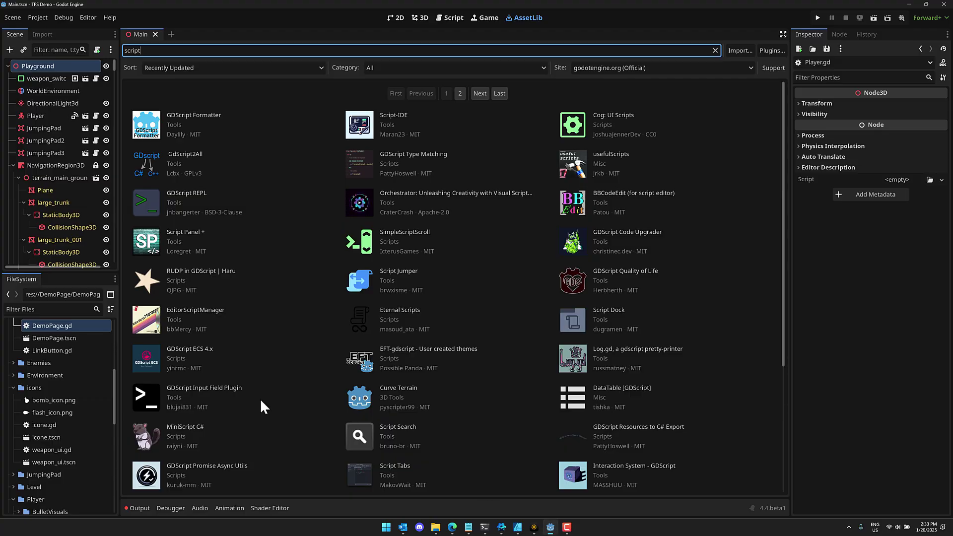
{"action": "left_click", "coordinate": [87, 17]}
{"action": "left_click", "coordinate": [112, 36]}
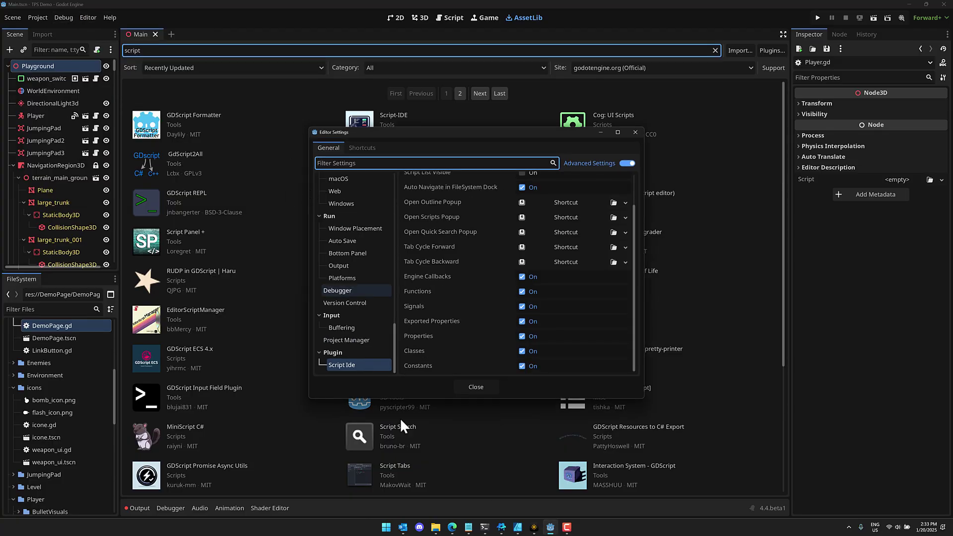
{"action": "scroll", "coordinate": [478, 293], "scroll_direction": "up", "scroll_amount": 3}
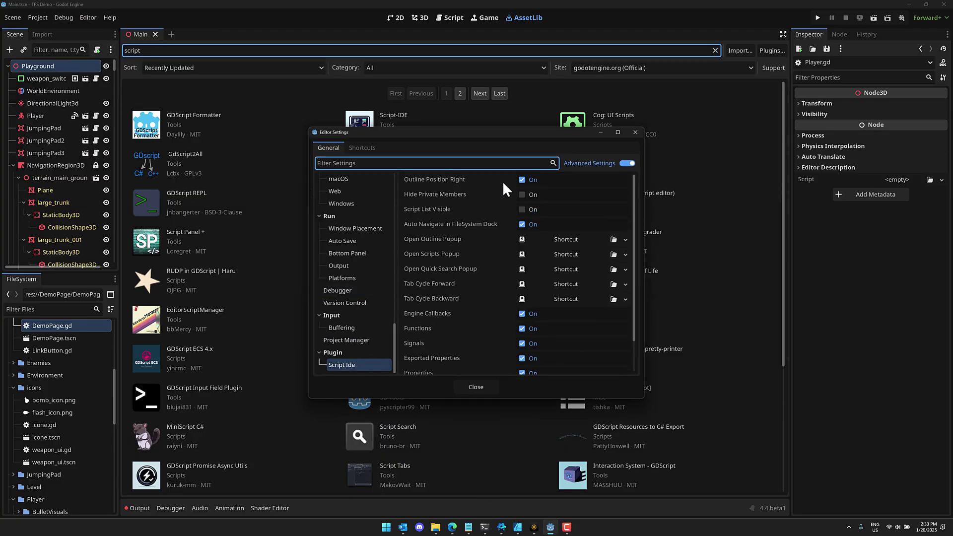
{"action": "scroll", "coordinate": [515, 297], "scroll_direction": "down", "scroll_amount": 2}
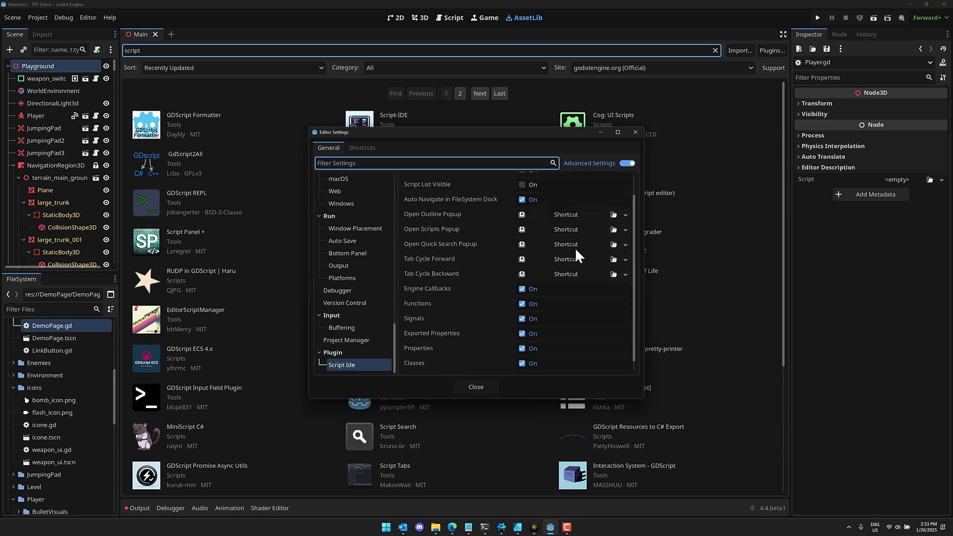
Inspect the first input event of the Open Outline Popup shortcut and close the editor settings
{"action": "left_click", "coordinate": [582, 214]}
{"action": "left_click", "coordinate": [561, 230]}
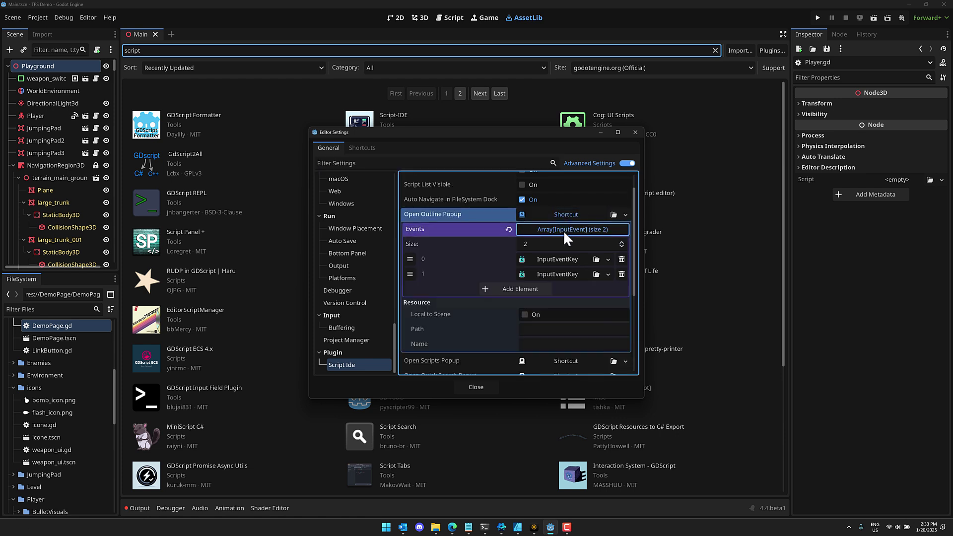
{"action": "left_click", "coordinate": [546, 259]}
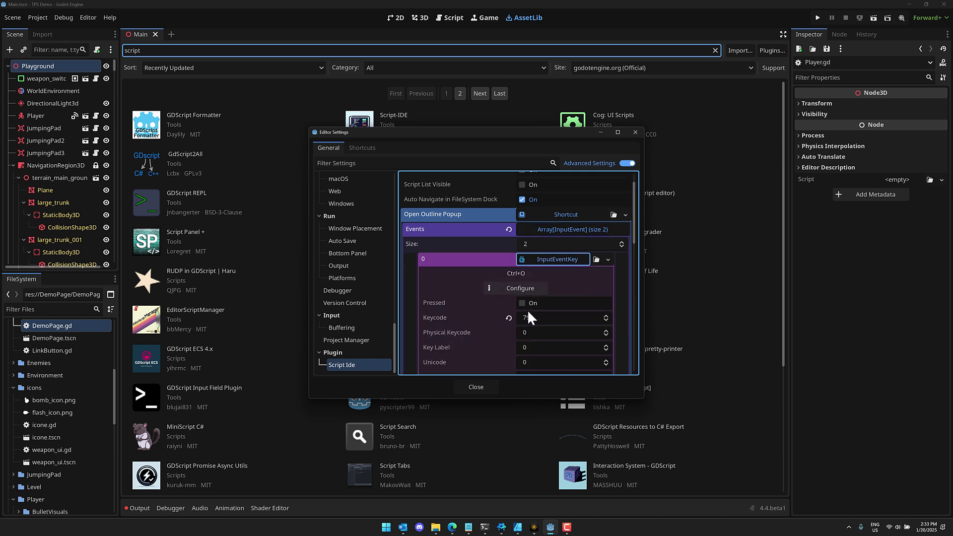
{"action": "left_click", "coordinate": [641, 132]}
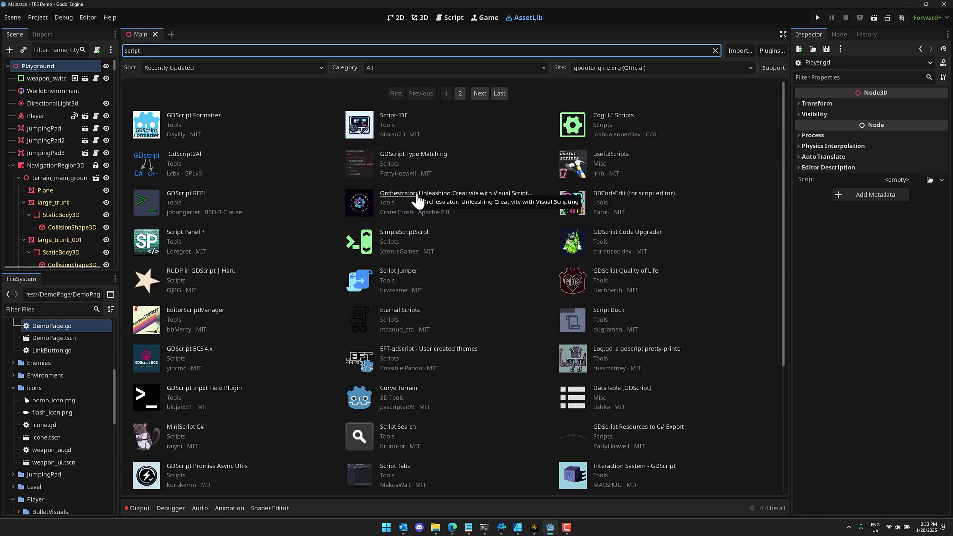